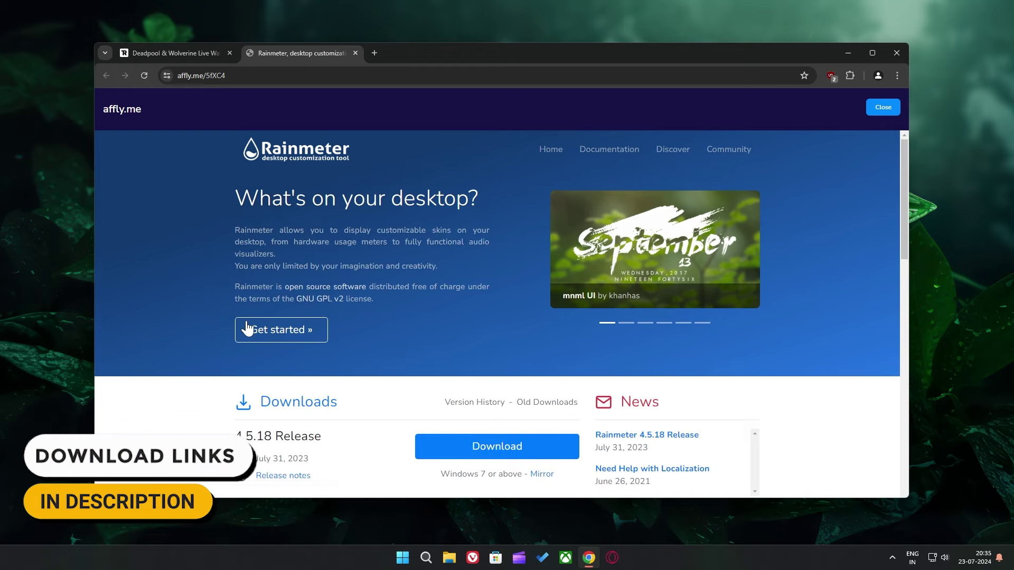
- Download the Rainmeter 4.5.18 installer and the free Winstep Nexus package, closing each download page to return to the article
left_click(475, 442)
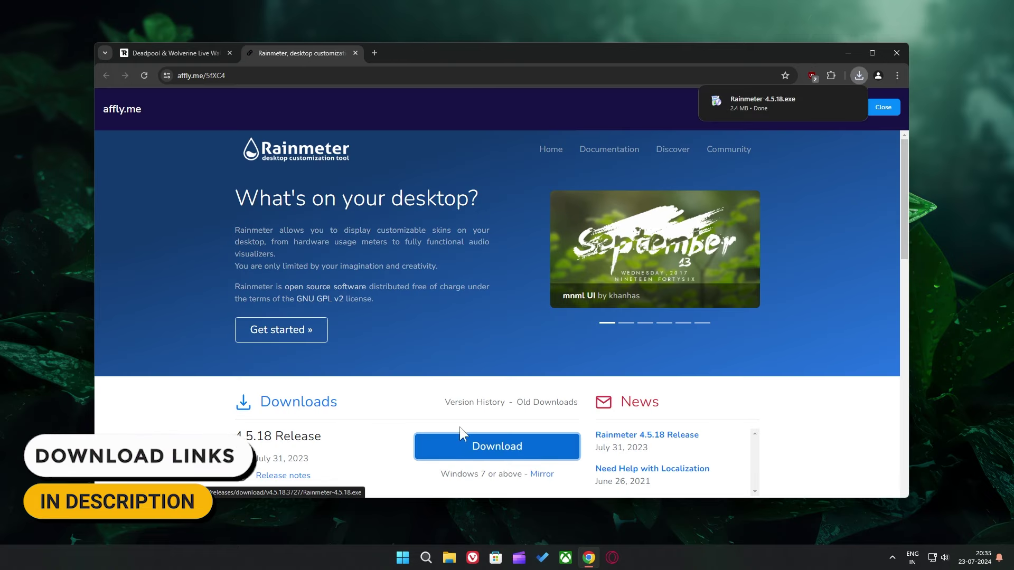
left_click(355, 53)
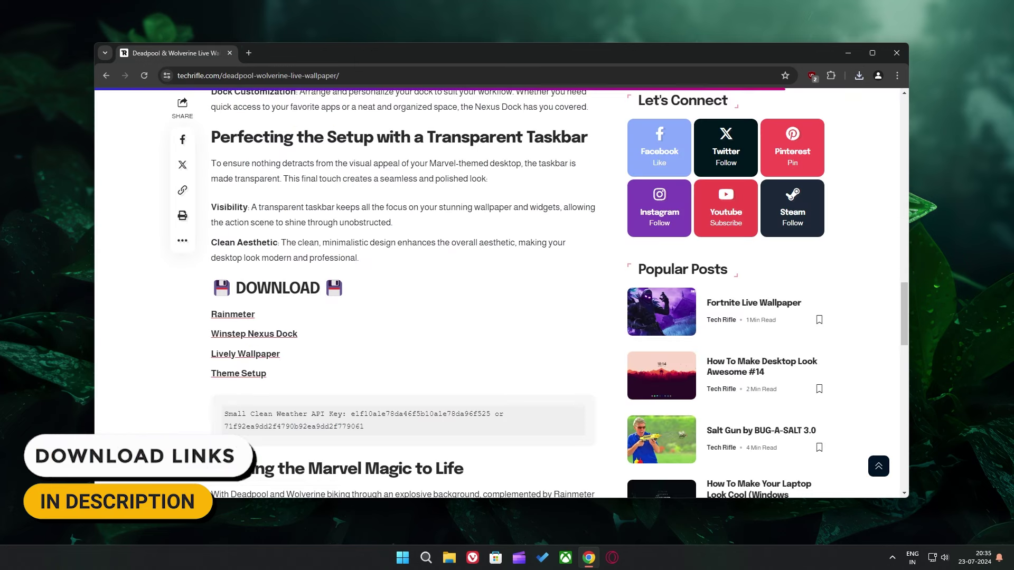
left_click(254, 334)
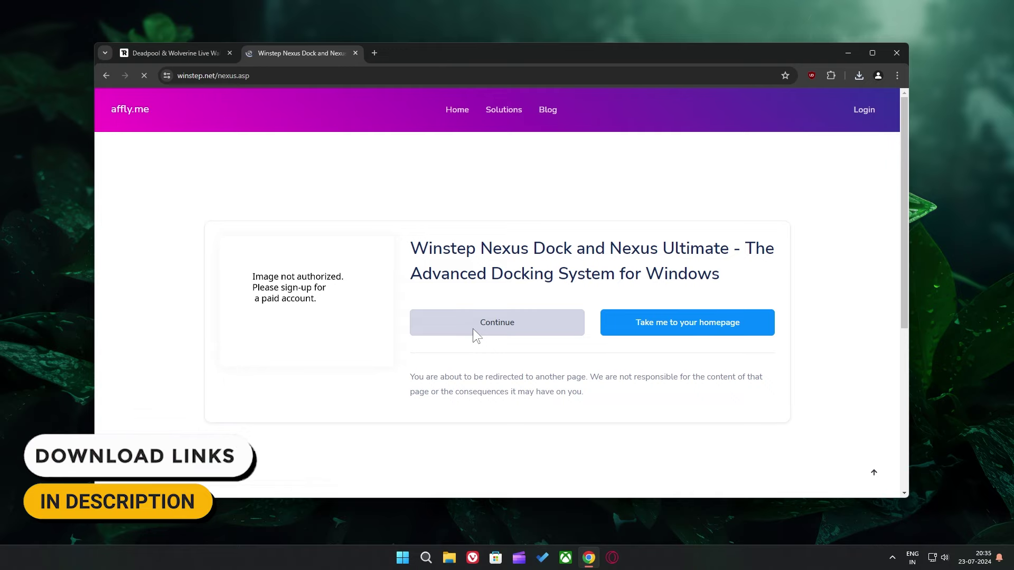
scroll(472, 327, "down", 4)
scroll(472, 327, "down", 2)
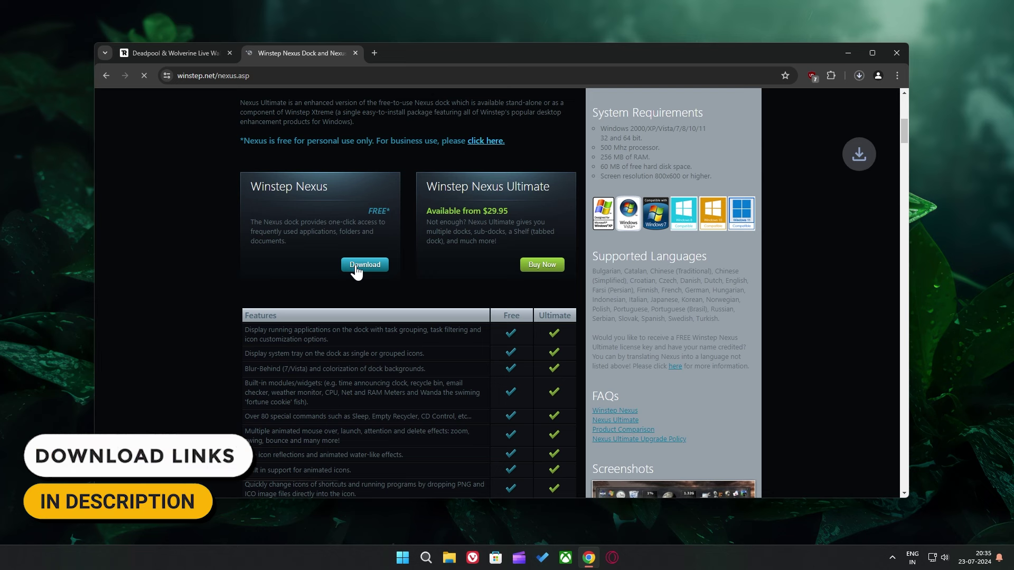
left_click(354, 53)
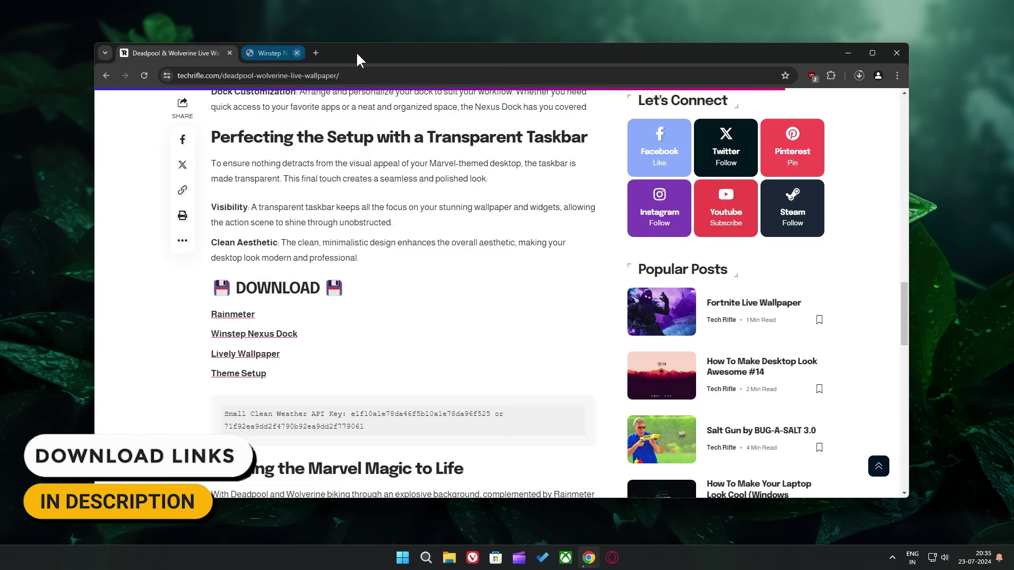
- Follow the article's Lively Wallpaper link and install Lively Wallpaper from the Microsoft Store
left_click(246, 355)
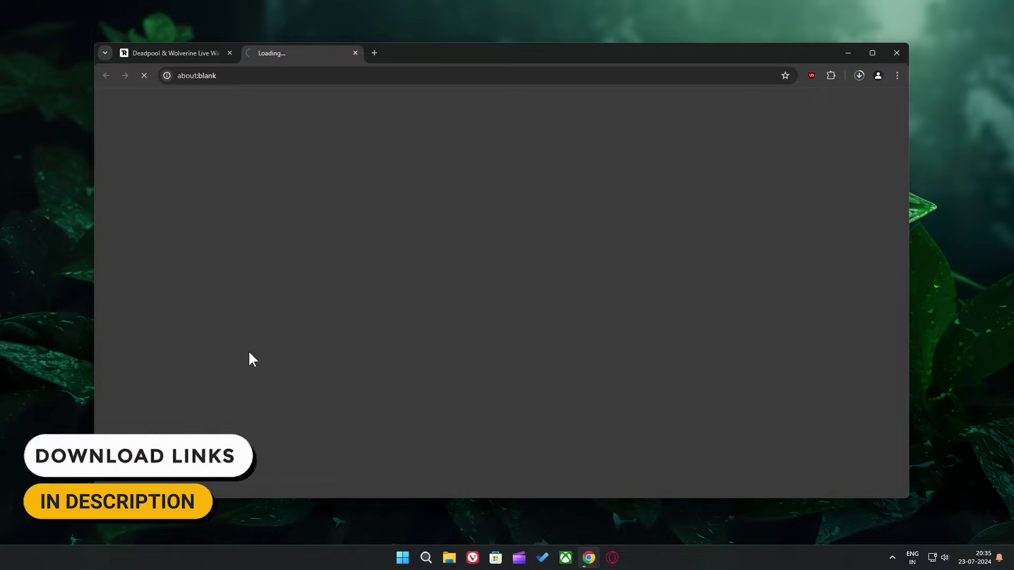
scroll(250, 358, "down", 7)
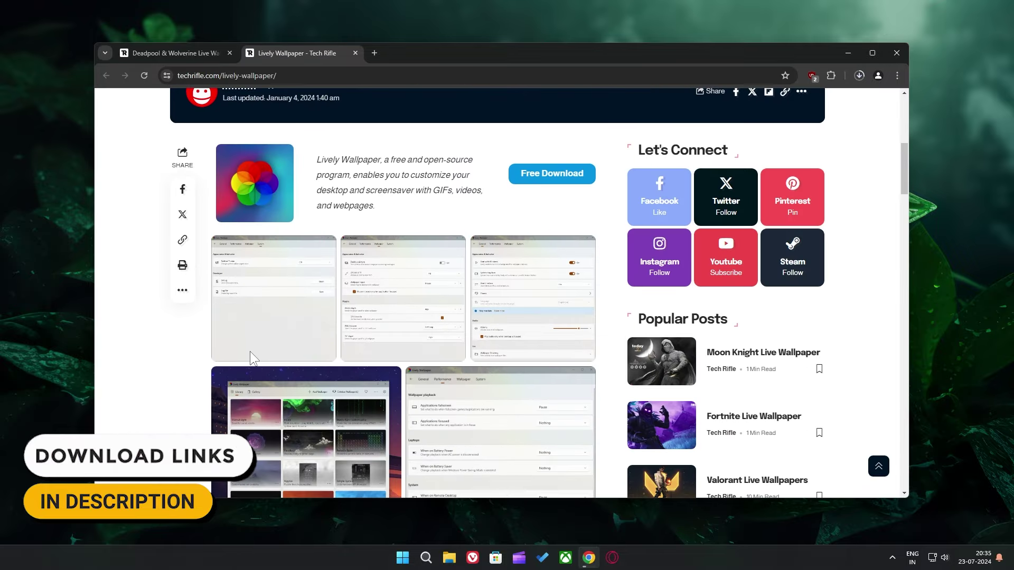
left_click(555, 179)
left_click(532, 178)
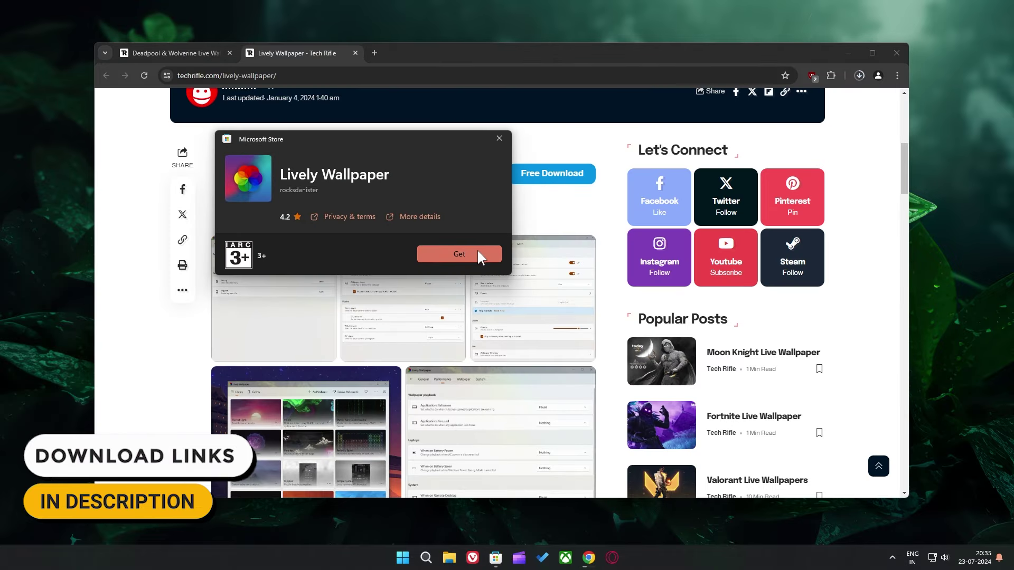
left_click(474, 250)
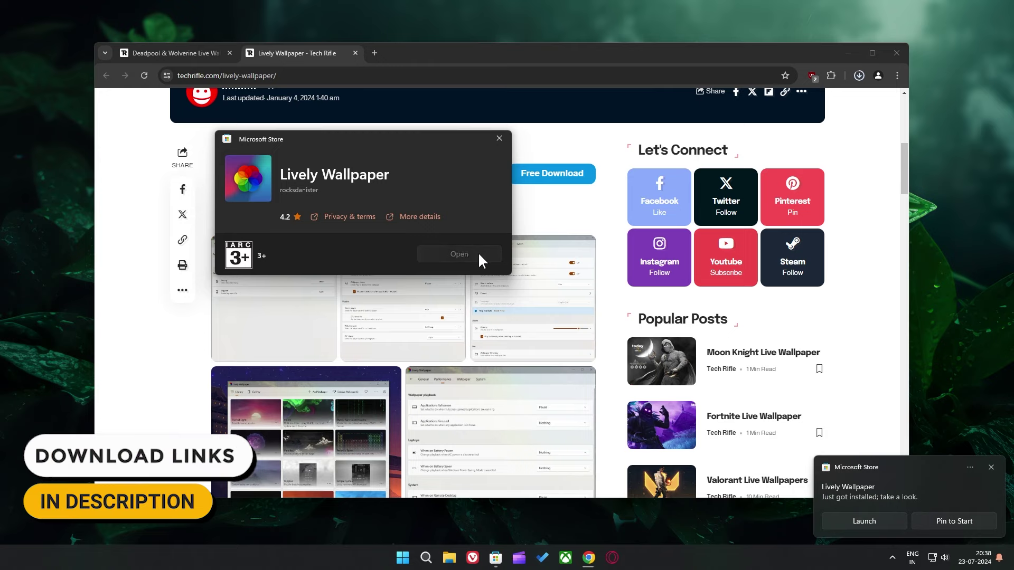
- Launch Lively Wallpaper, dismiss its window and the Microsoft Store window, and close the Lively Wallpaper web page
left_click(479, 256)
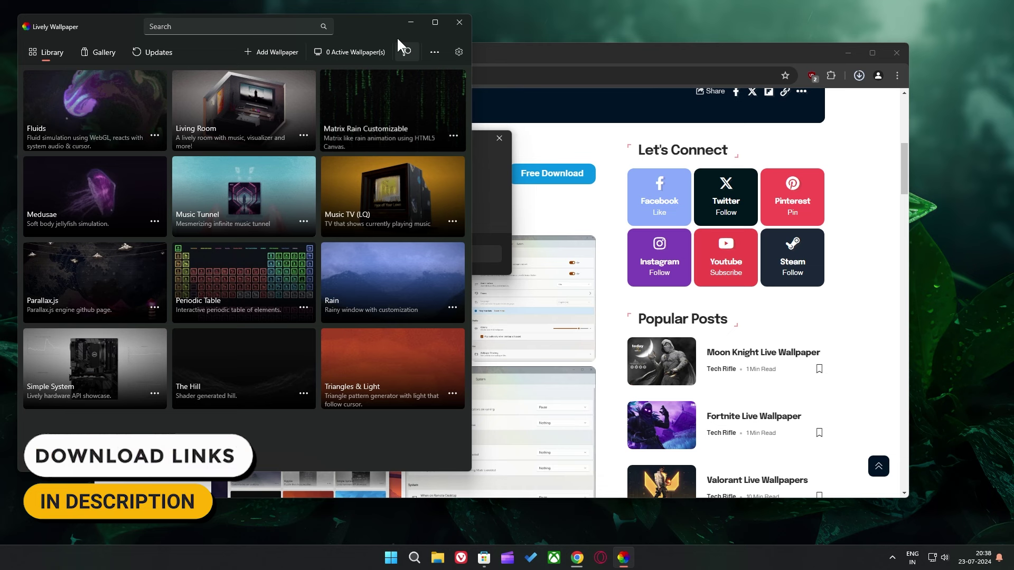
left_click_drag(384, 20, 593, 59)
left_click(593, 128)
left_click(495, 141)
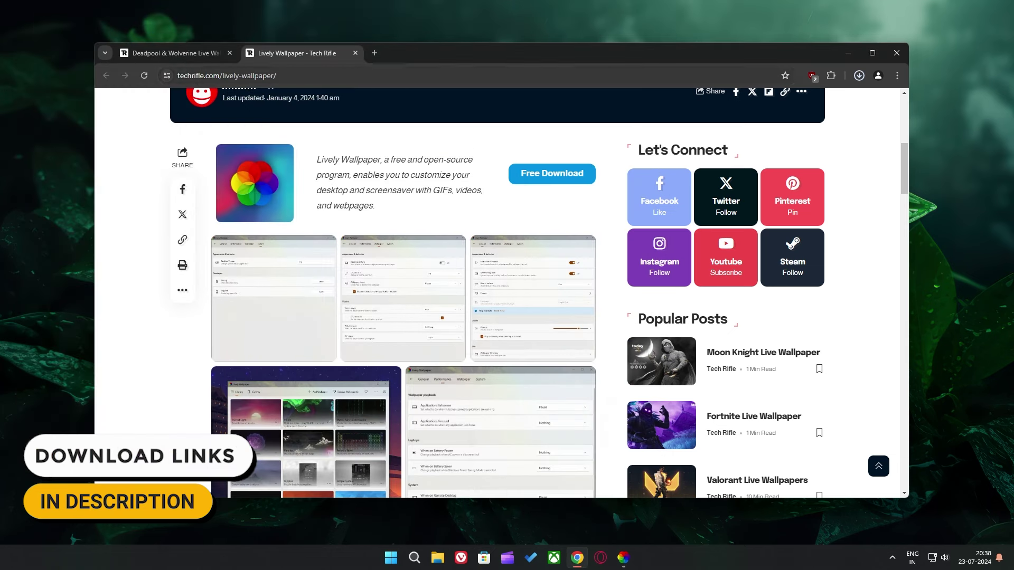
left_click(356, 52)
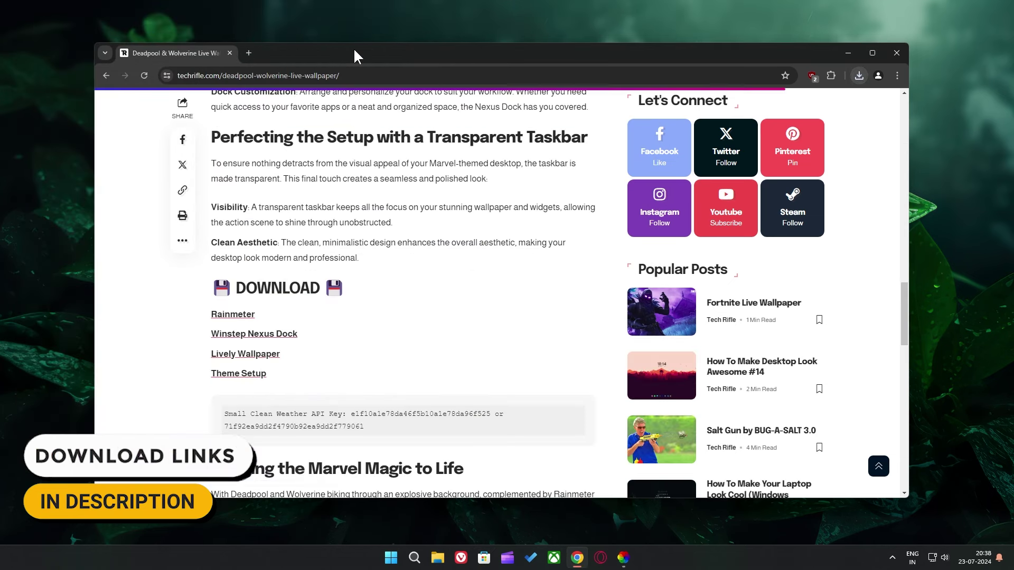
- Follow the article's Theme Setup link and download Deadpool & Wolverine.zip from MEGA
left_click(246, 373)
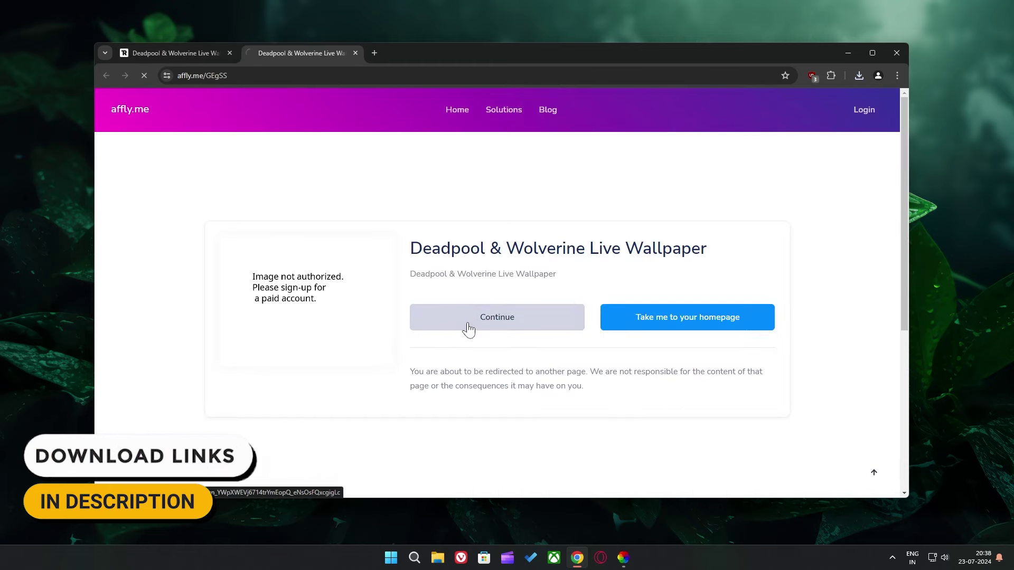
left_click(467, 322)
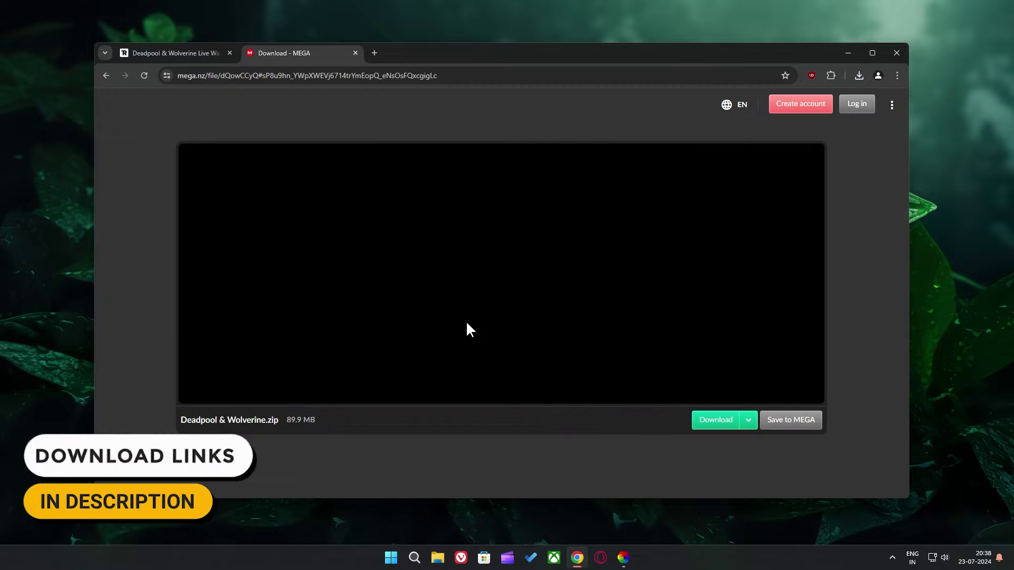
left_click(724, 423)
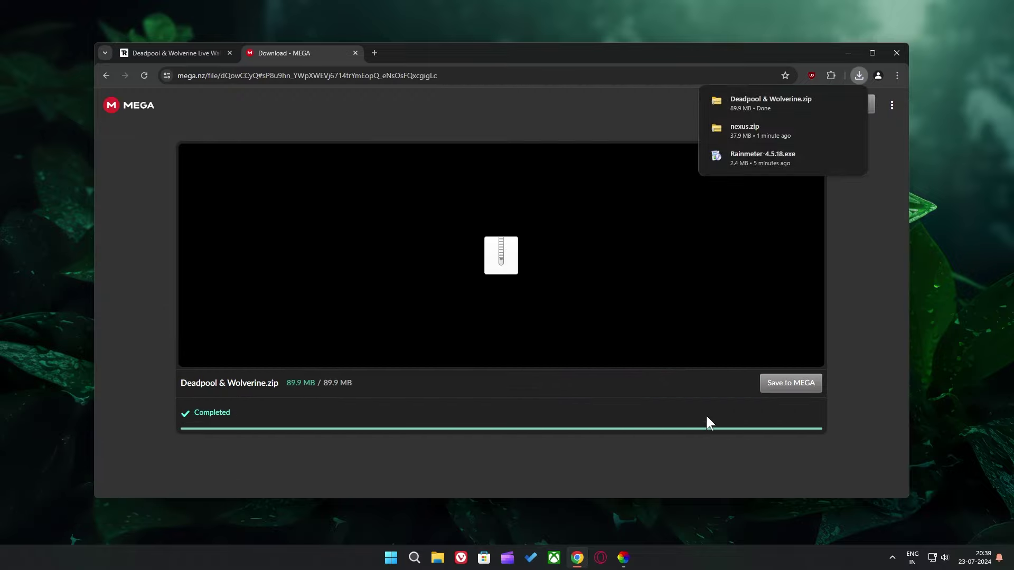
- Show the downloaded Rainmeter installer in its folder, then close the MEGA page and minimise the browser
left_click(830, 152)
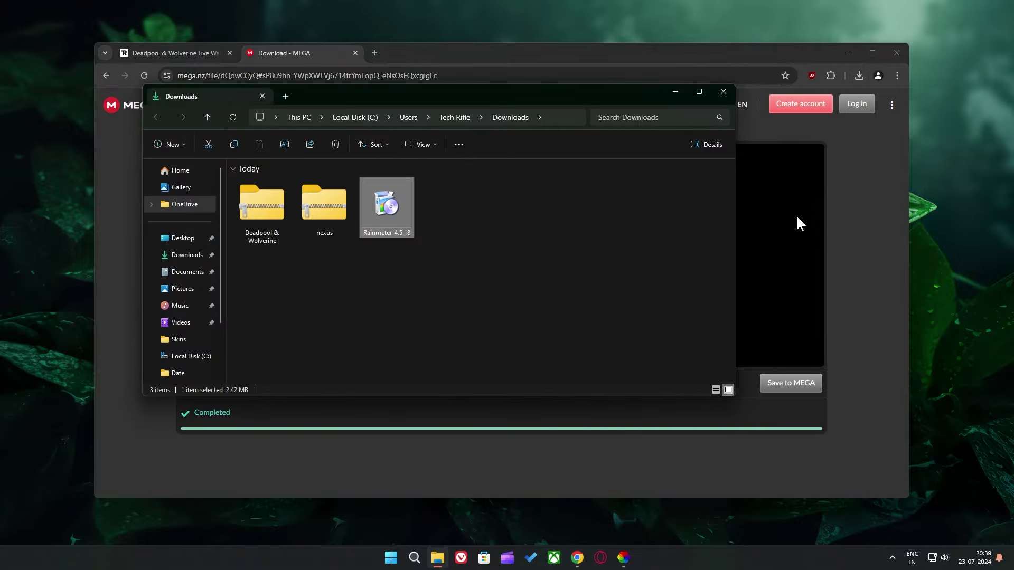
left_click(838, 210)
left_click(355, 53)
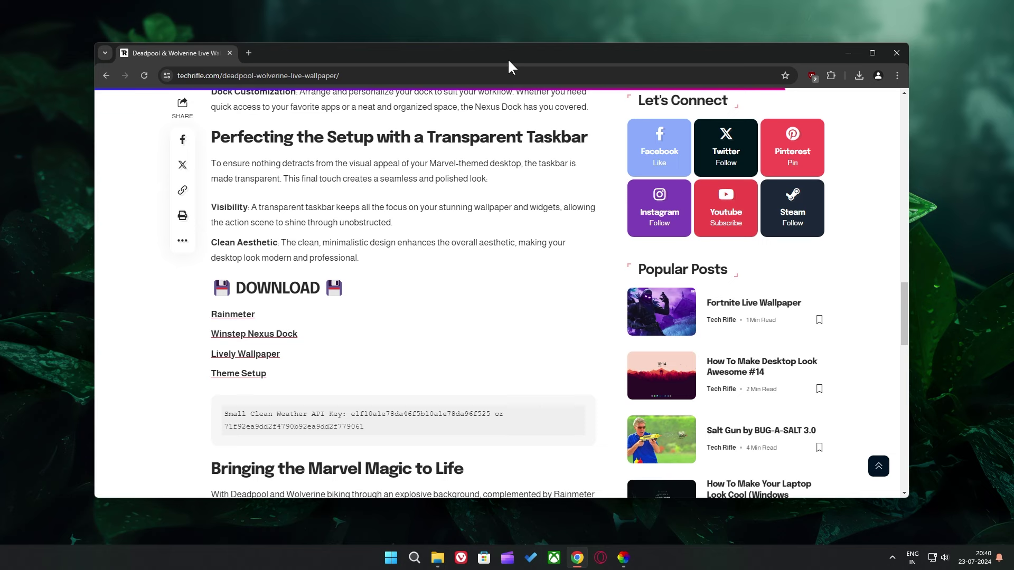
left_click(846, 55)
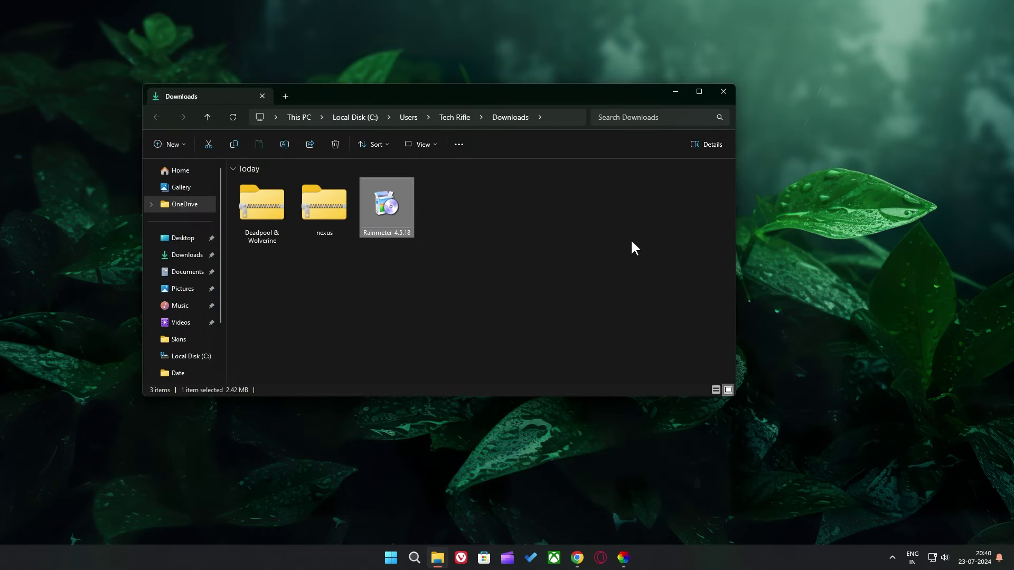
- Run the Rainmeter-4.5.18 installer in English and complete the installation, launching Rainmeter
left_click(549, 249)
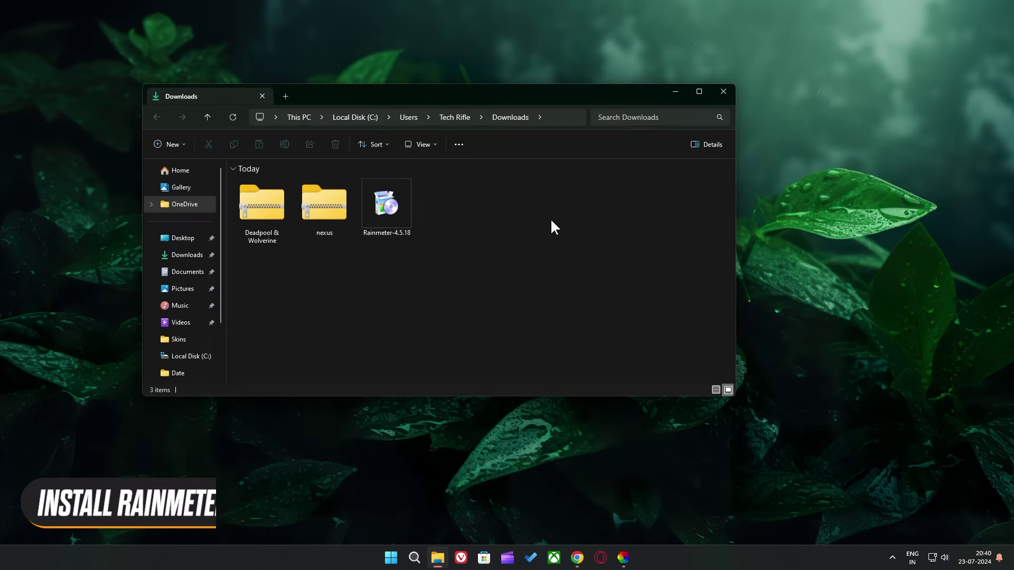
right_click(392, 206)
left_click(446, 274)
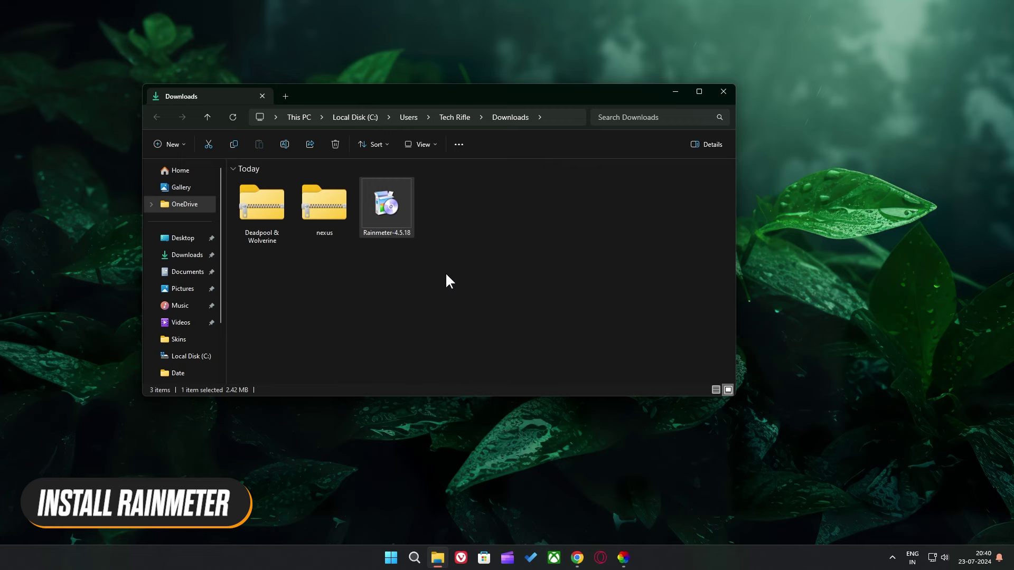
key("Return")
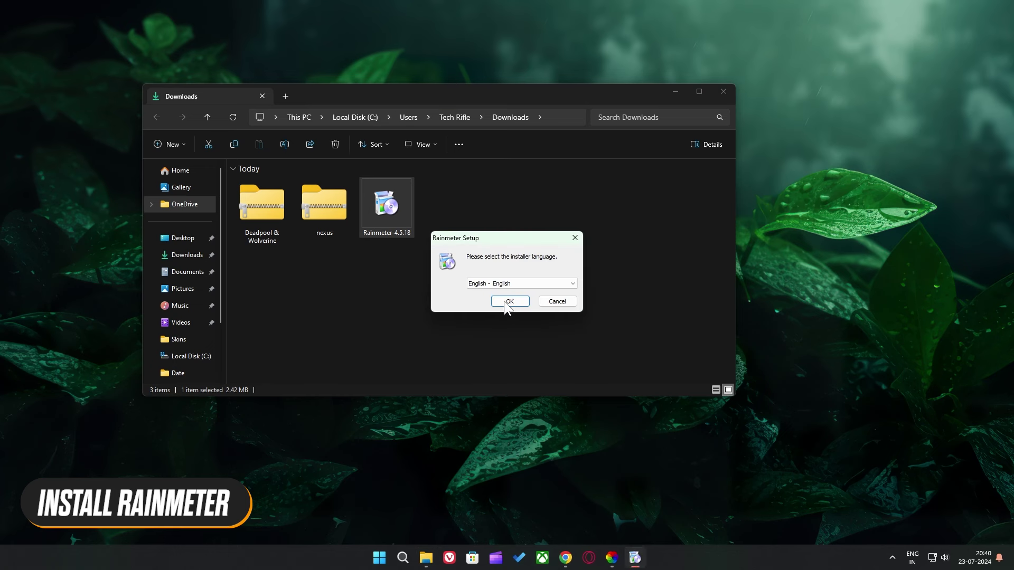
left_click(504, 301)
left_click(559, 362)
left_click(557, 362)
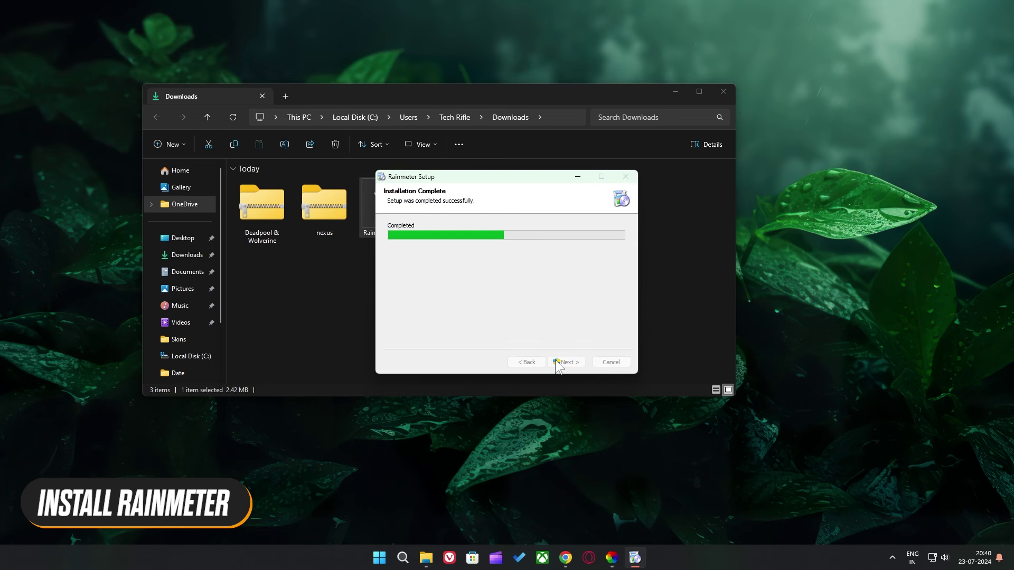
left_click(565, 362)
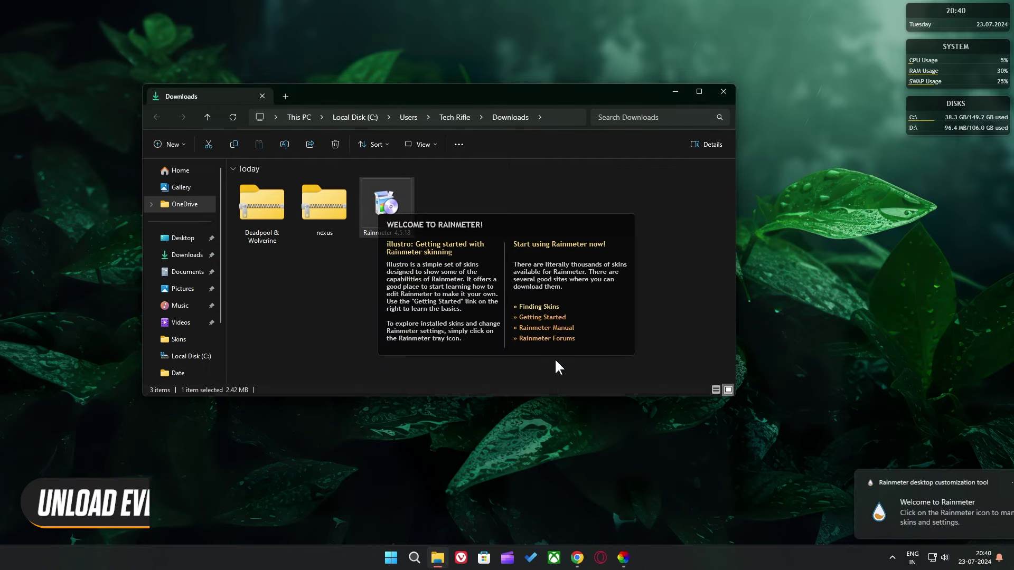
- Unload all the default illustro skins from the desktop: Welcome, Disks, System and the clock
right_click(560, 273)
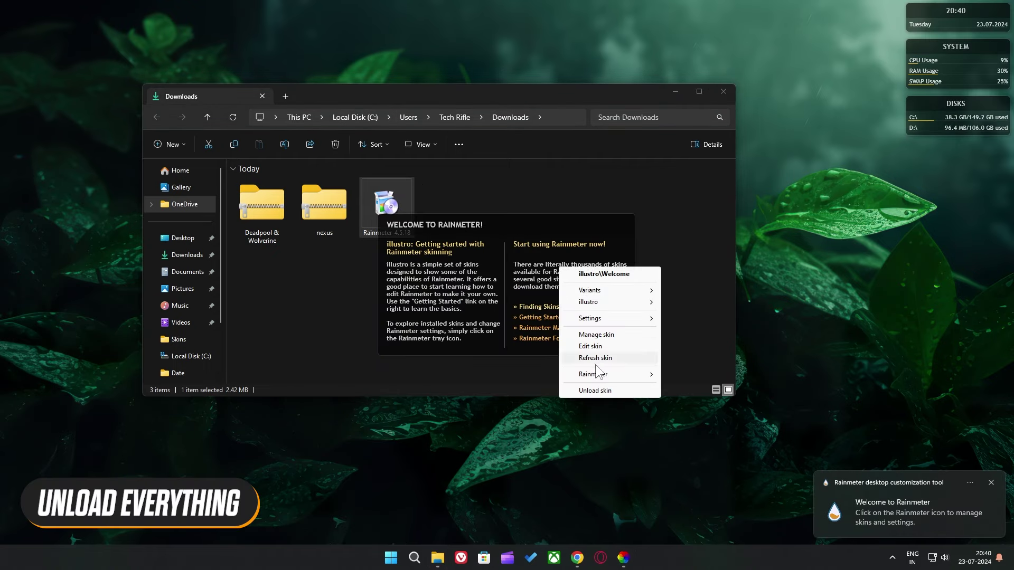
left_click(603, 390)
right_click(941, 129)
left_click(963, 254)
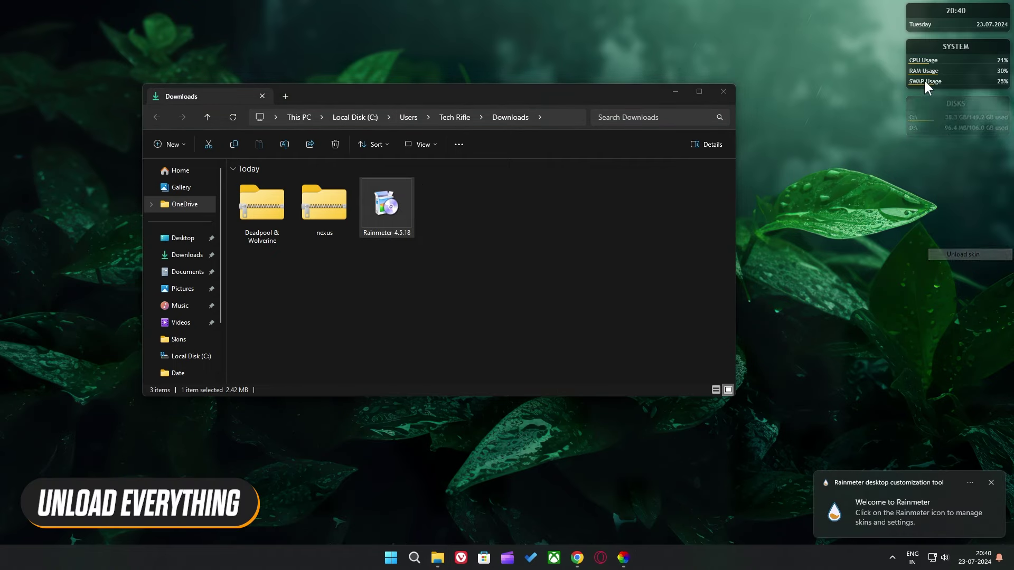
right_click(925, 85)
left_click(937, 186)
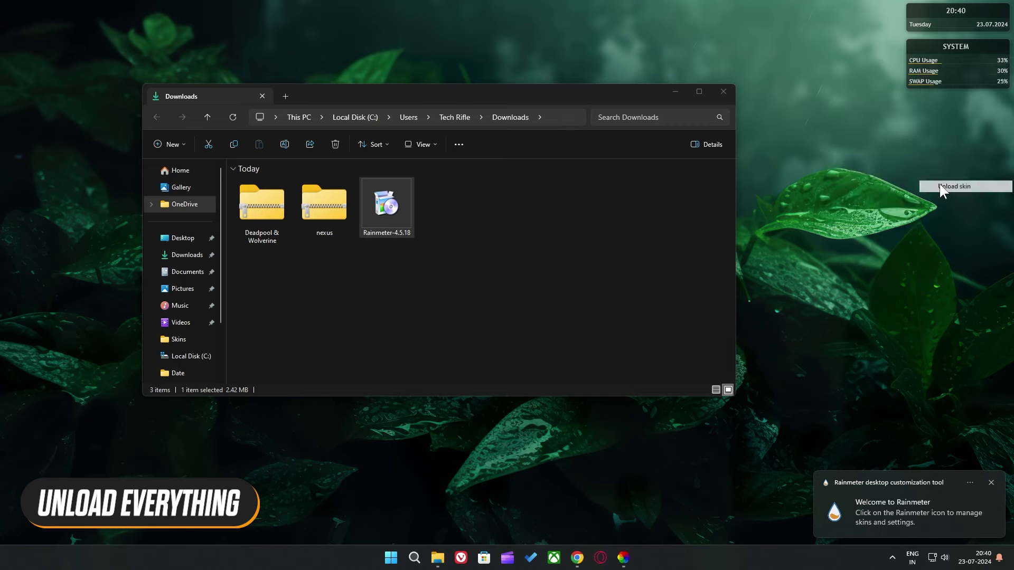
right_click(943, 25)
left_click(955, 143)
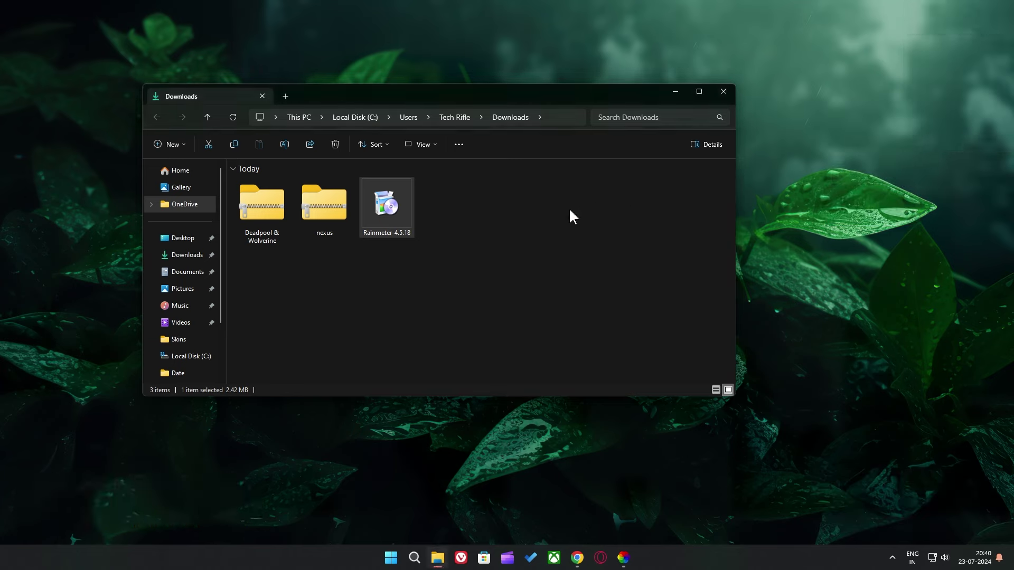
- Delete the Rainmeter installer from Downloads, and run NexusSetup from the nexus archive without extracting, allowing it to make changes
left_click(335, 145)
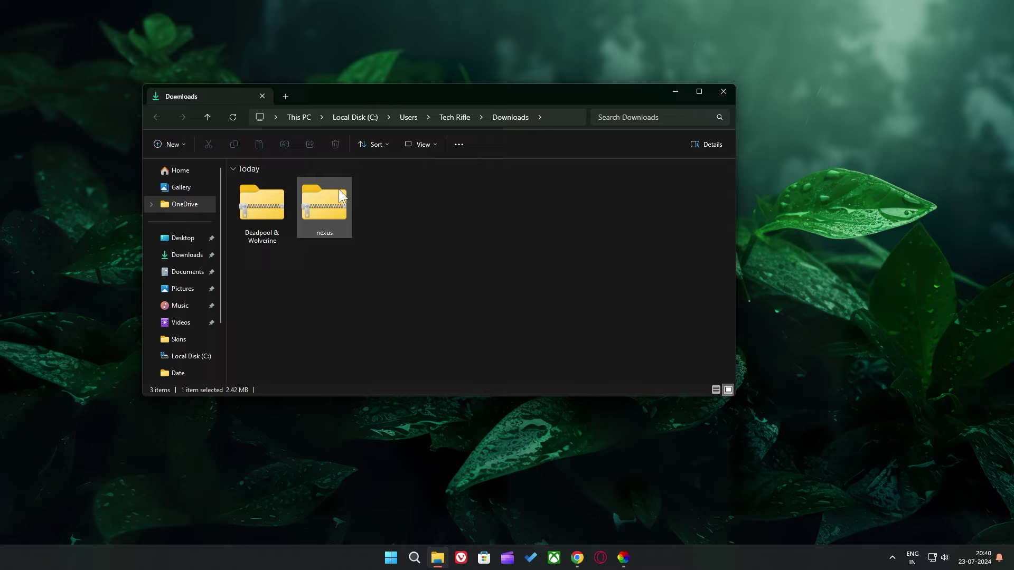
right_click(322, 213)
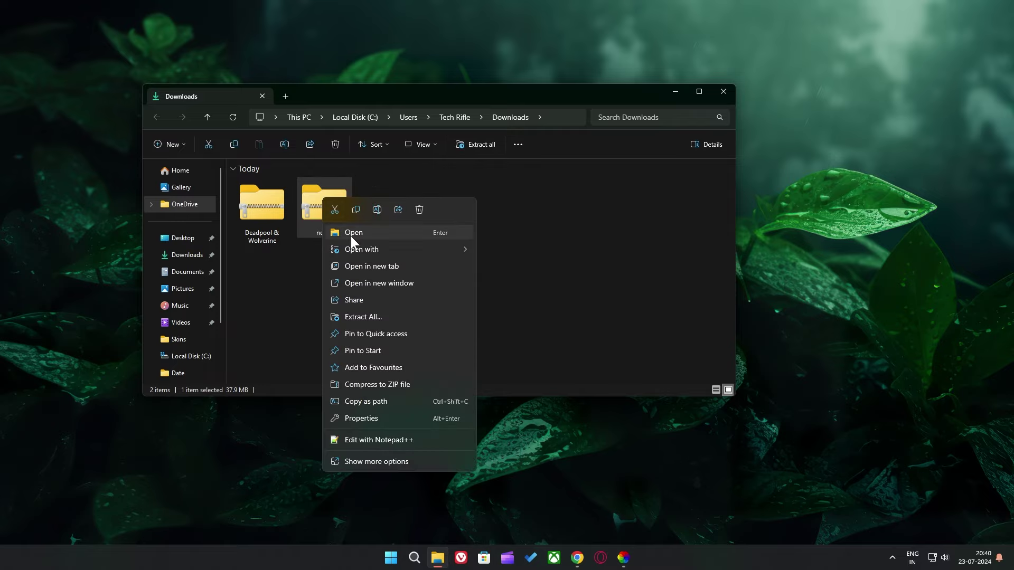
left_click(349, 233)
right_click(262, 200)
left_click(268, 205)
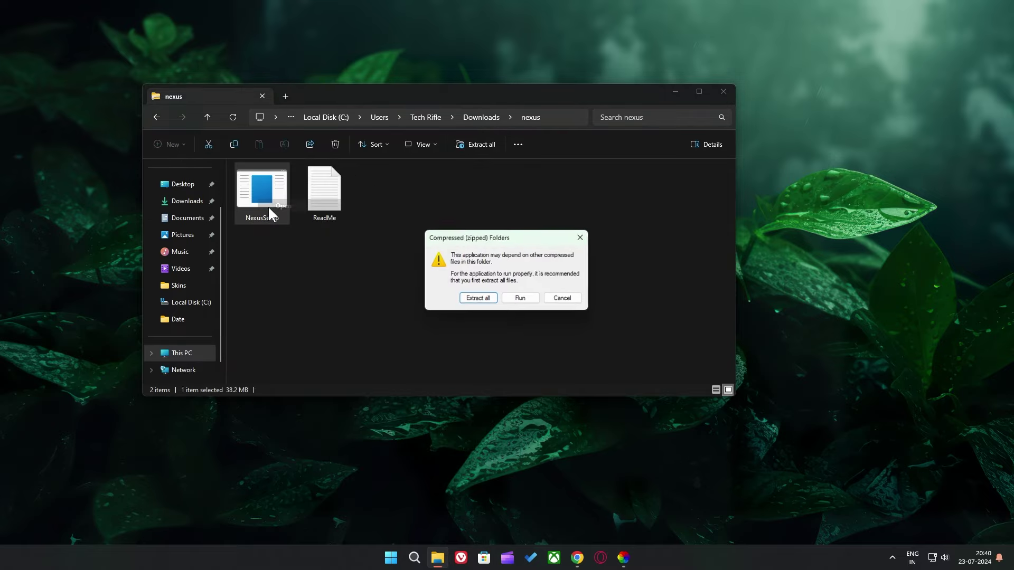
left_click(515, 299)
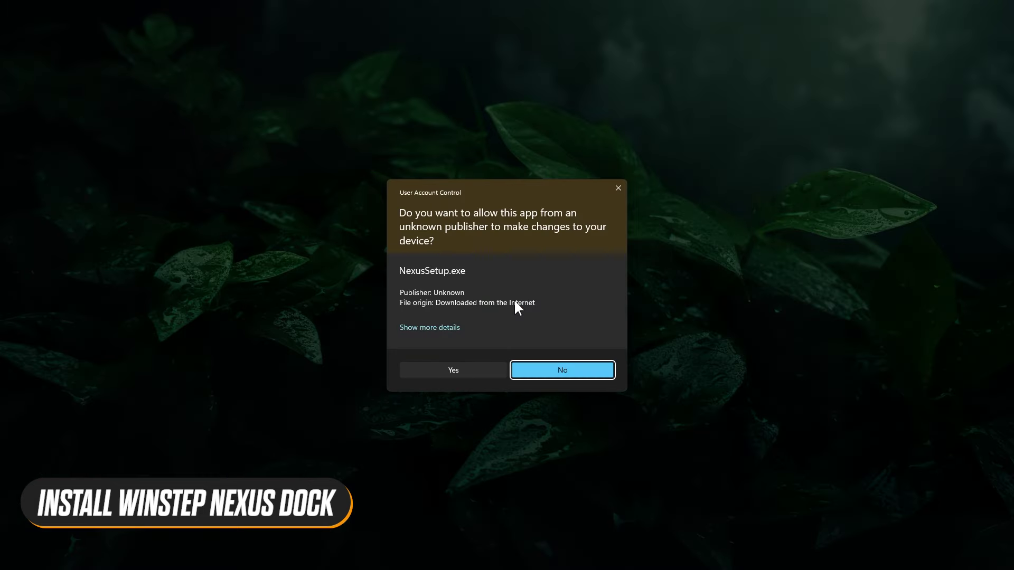
key("alt+y")
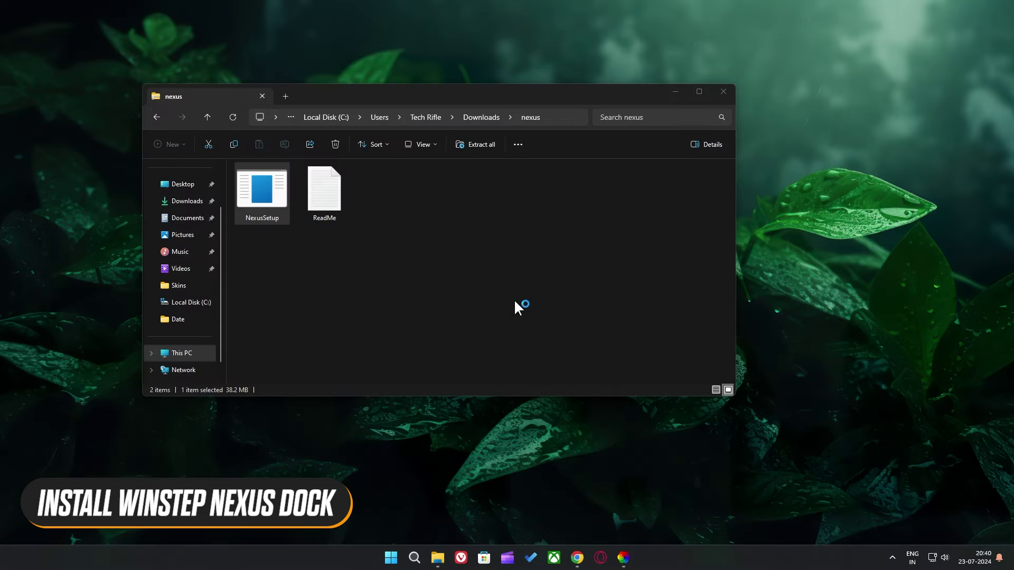
- Accept the licence, install Nexus 24.4 with the default options and launch it, and delete the nexus archive from Downloads
left_click(523, 302)
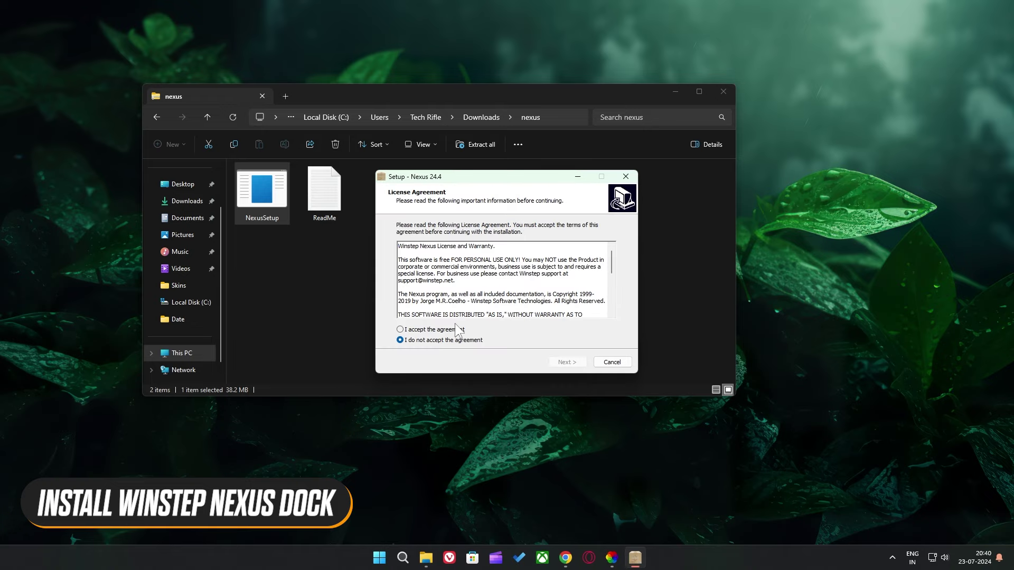
left_click(423, 329)
left_click(567, 362)
left_click(567, 362)
left_click(567, 362)
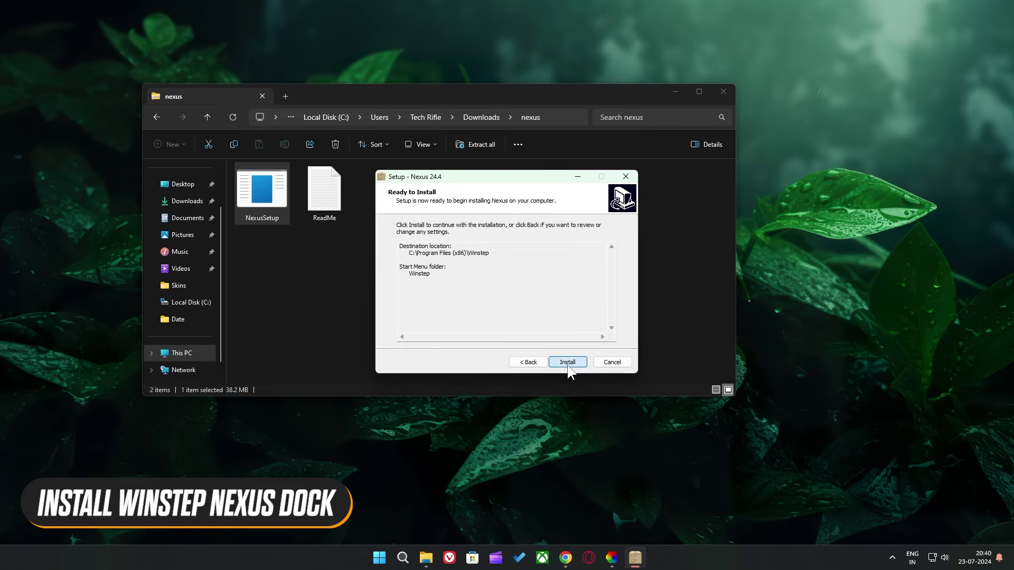
left_click(567, 363)
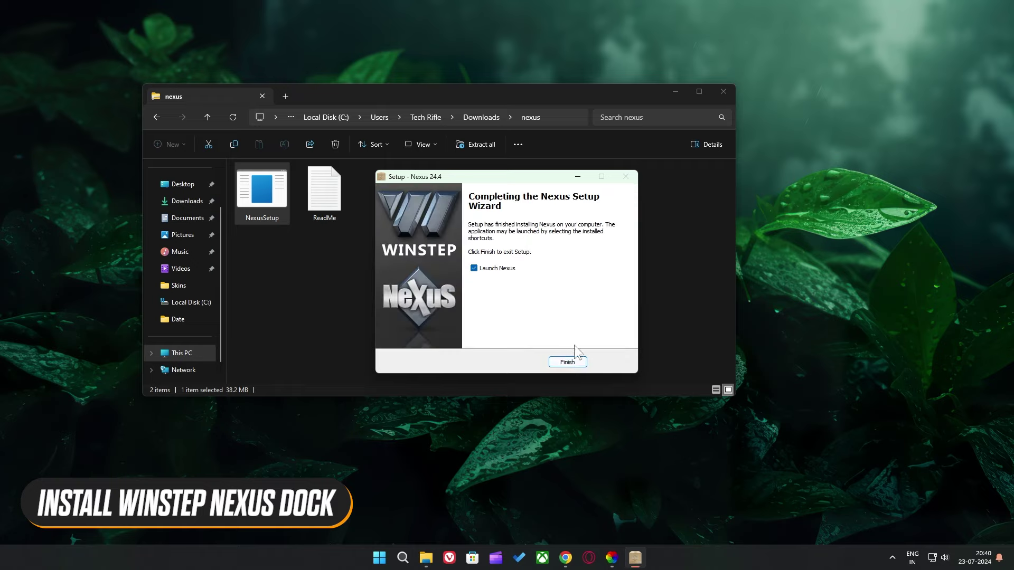
left_click(568, 362)
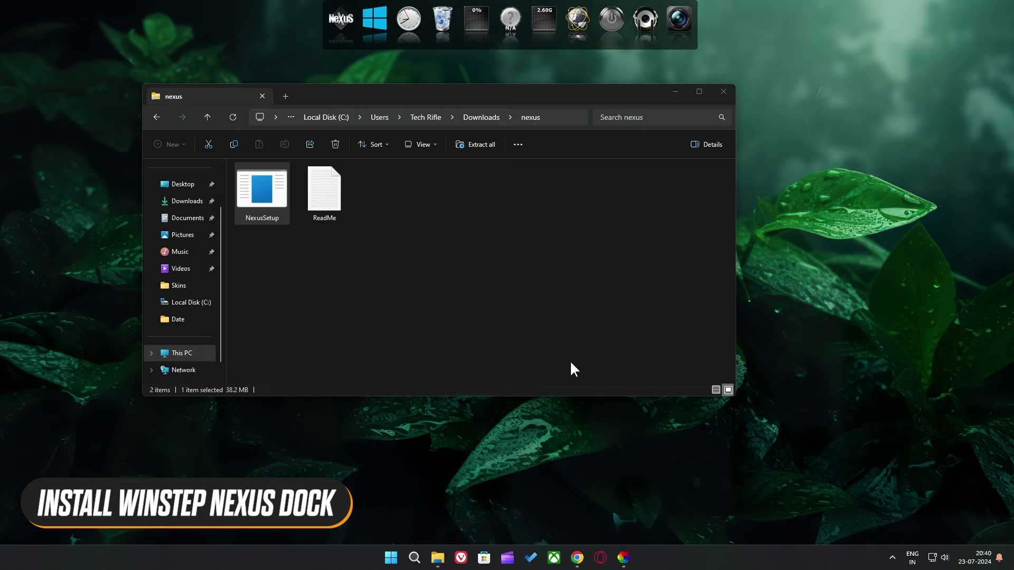
left_click(154, 117)
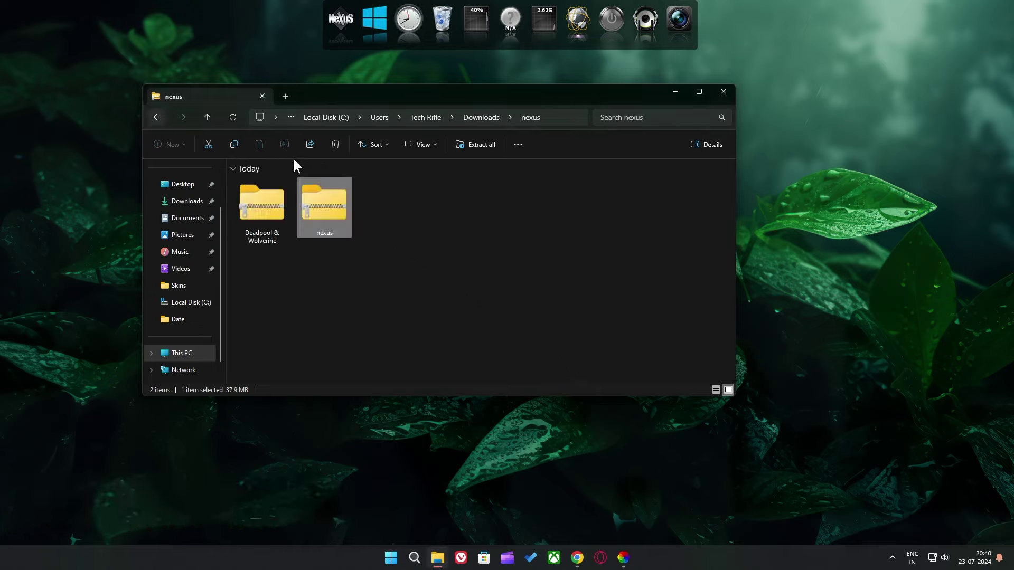
left_click(333, 144)
- Extract the Deadpool & Wolverine archive directly into the Downloads folder and delete the original archive
left_click(267, 199)
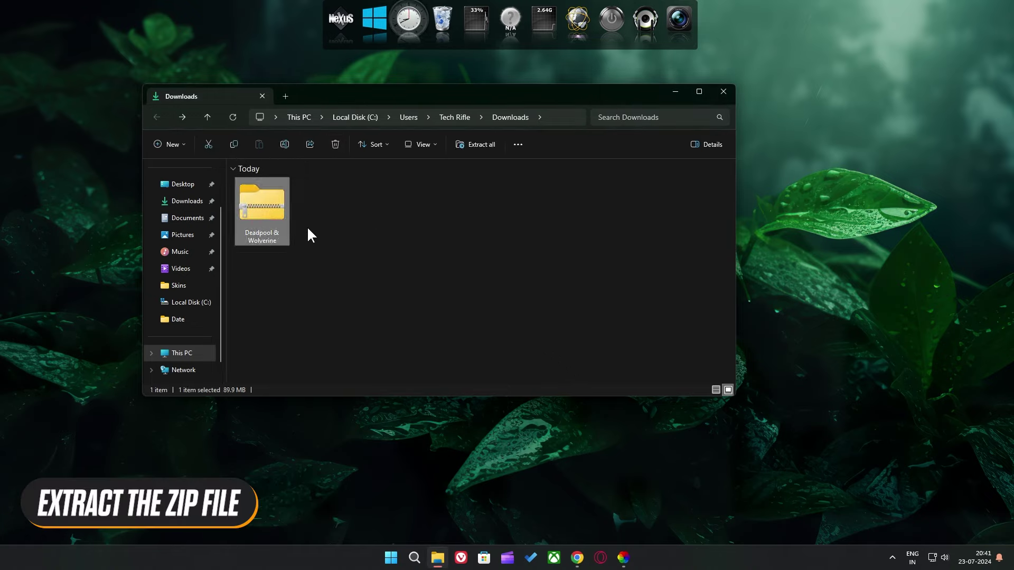
right_click(264, 200)
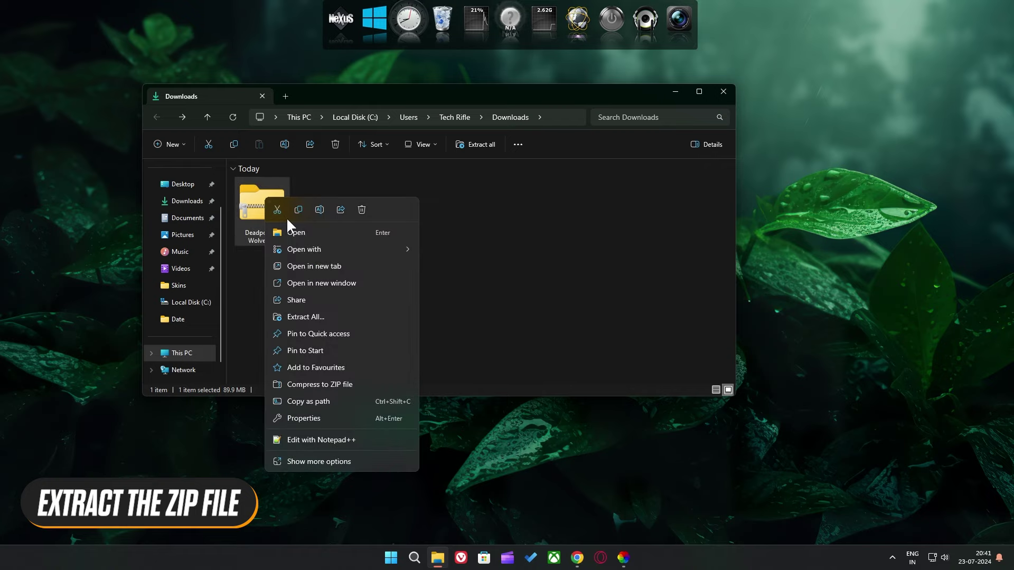
left_click(354, 318)
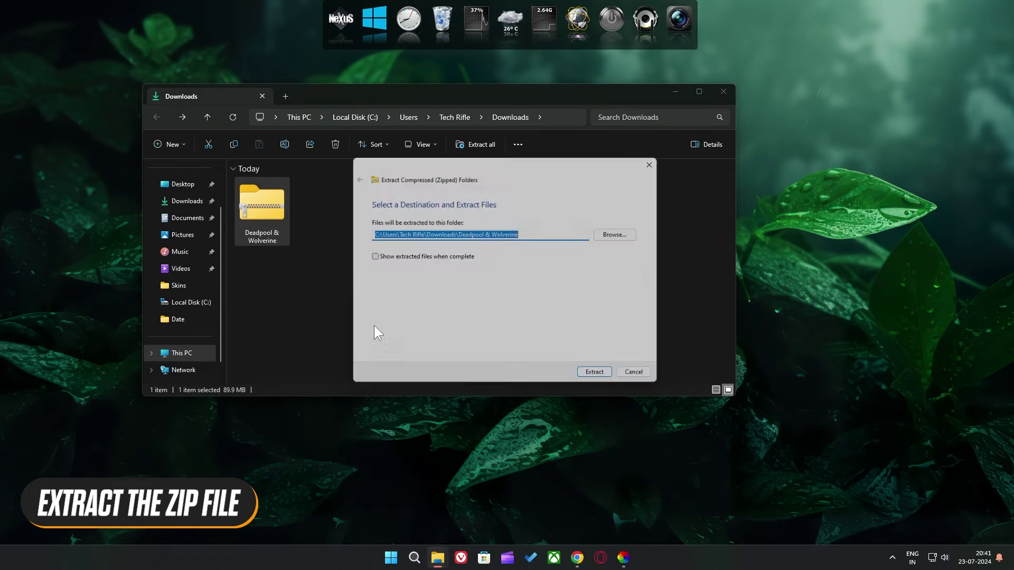
left_click(607, 232)
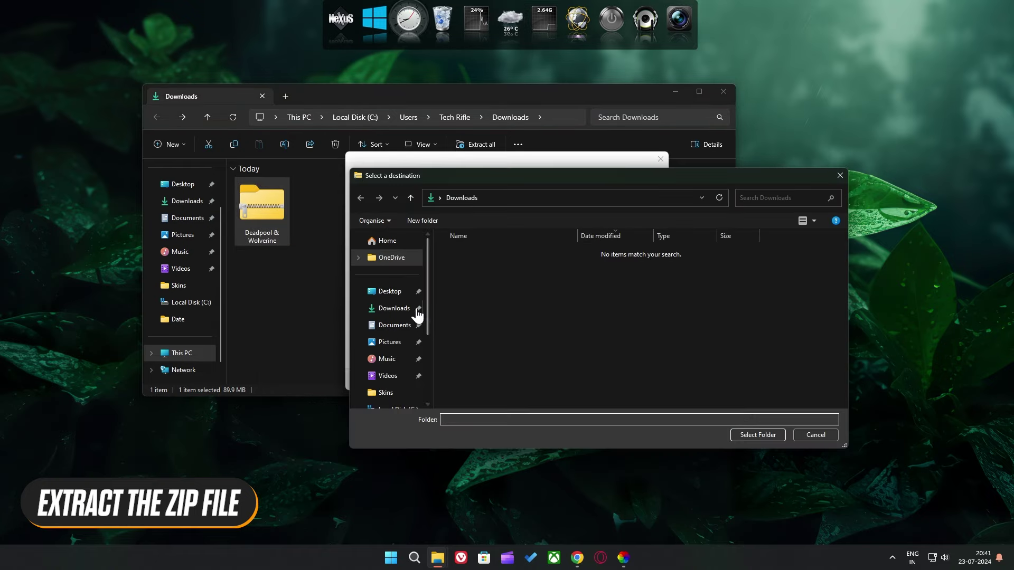
left_click(396, 310)
left_click(747, 434)
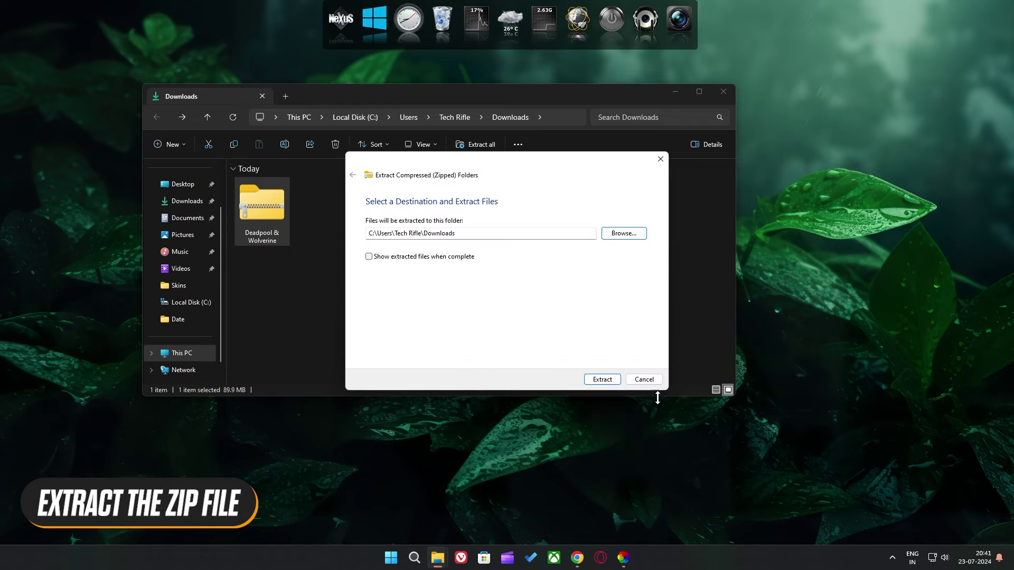
left_click(613, 381)
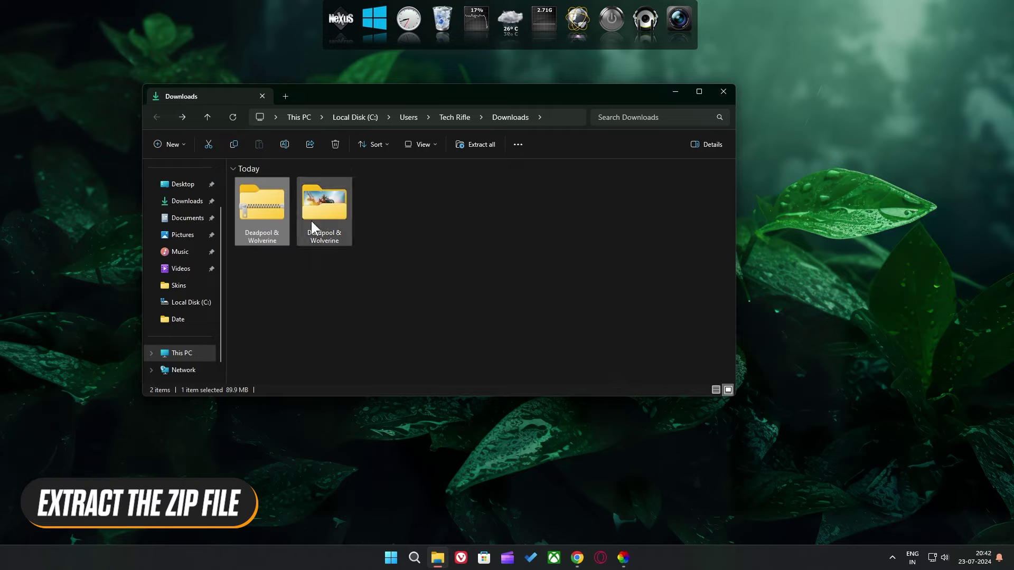
left_click(336, 143)
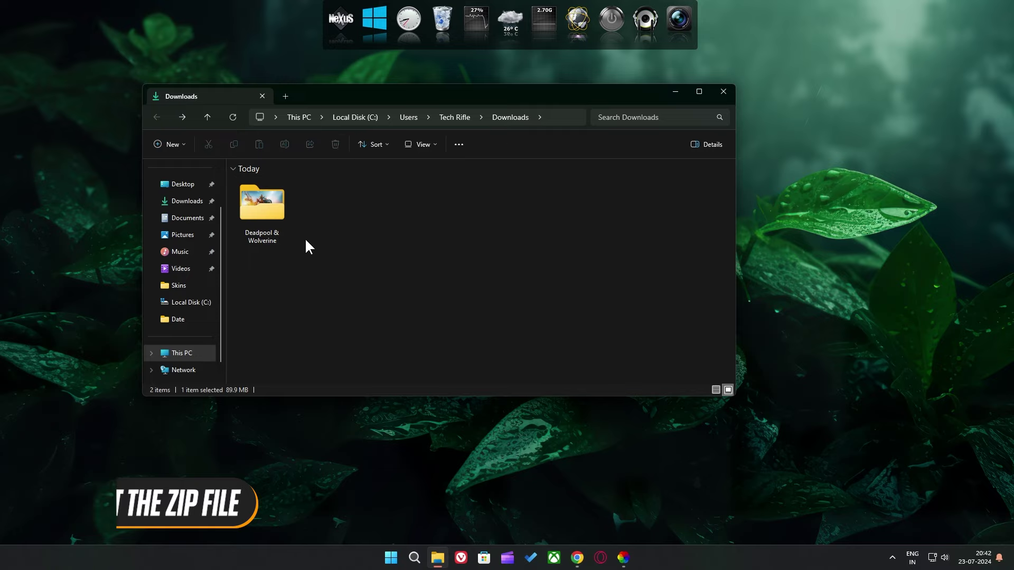
- Display the extracted Deadpool & Wolverine folder's contents as icons and set its Deadpool and Wolverine image as the desktop background
right_click(251, 210)
left_click(277, 246)
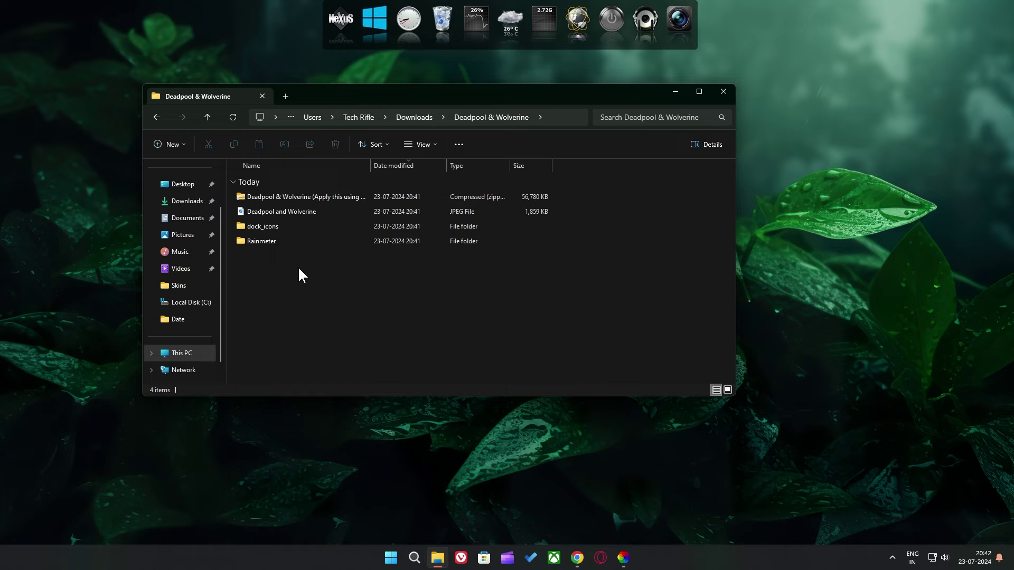
left_click(406, 143)
left_click(409, 182)
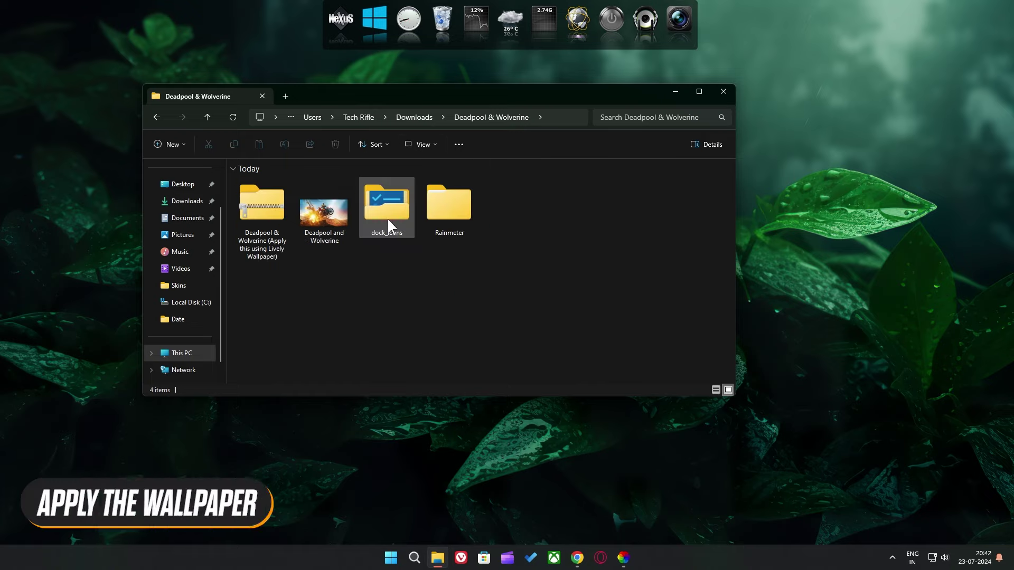
right_click(320, 212)
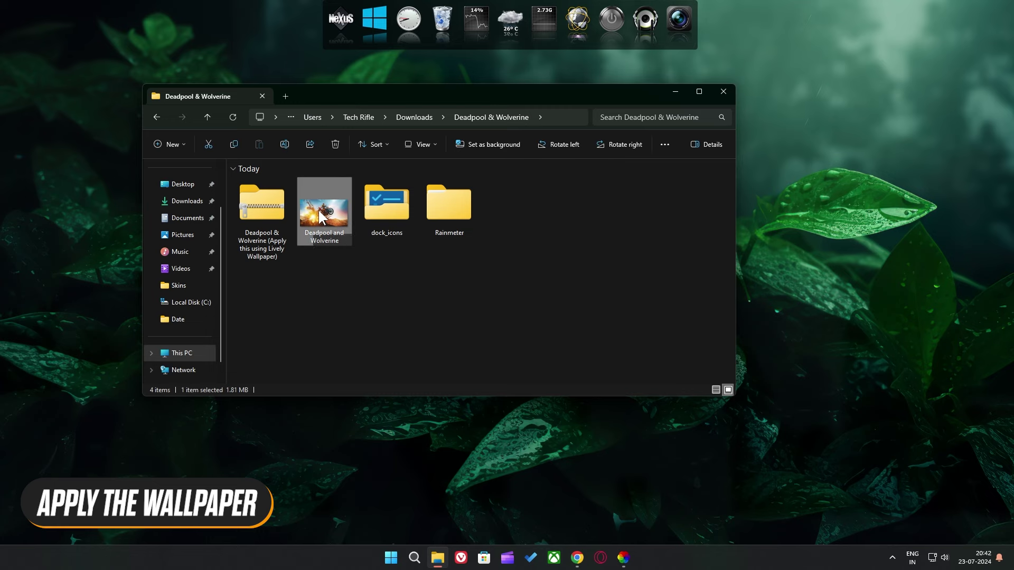
left_click(356, 292)
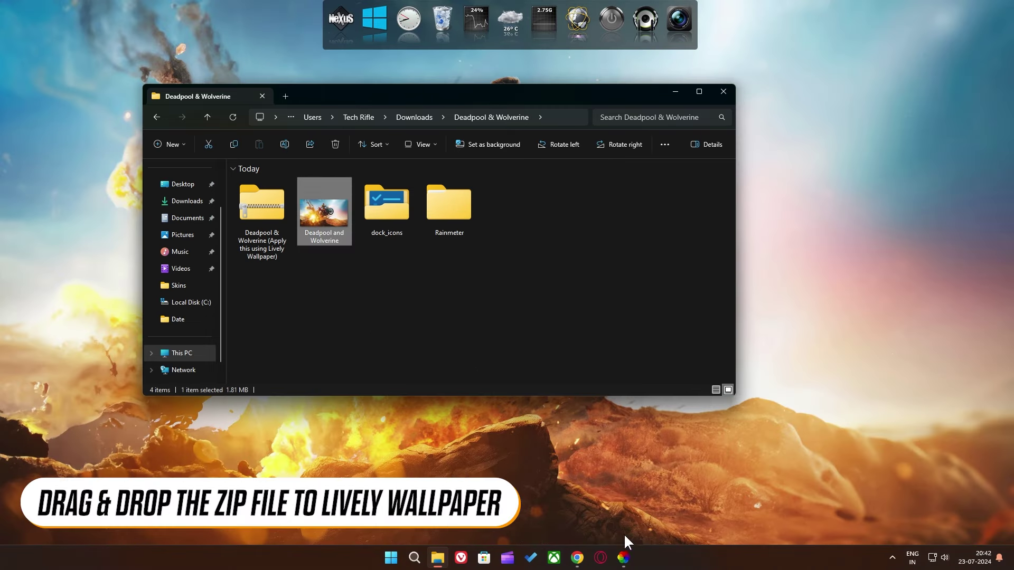
- Import the Deadpool & Wolverine (Apply this using Lively Wallpaper) archive into the Lively Wallpaper library and apply it as the live wallpaper
left_click(623, 557)
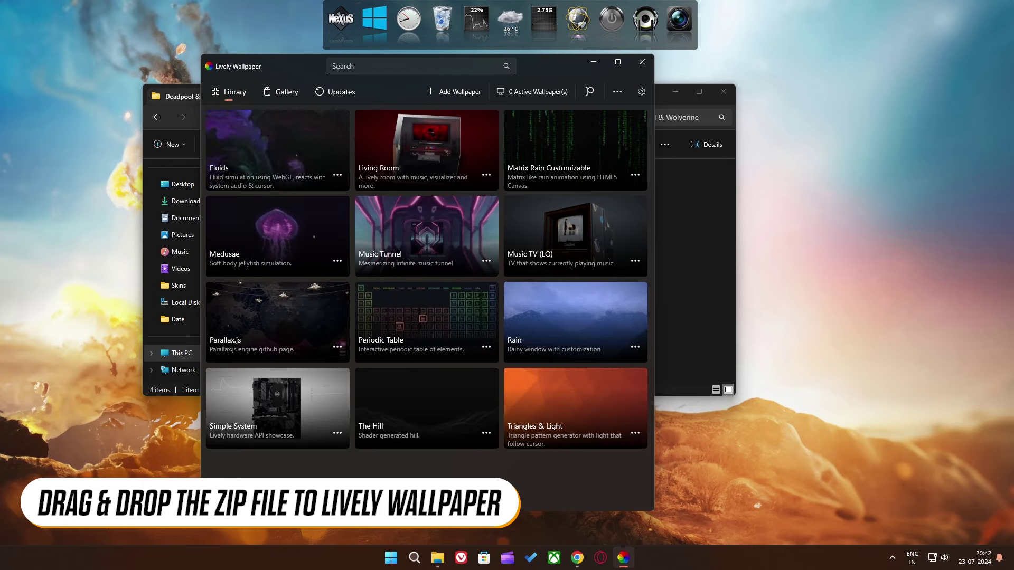
left_click_drag(285, 66, 495, 65)
left_click_drag(265, 205, 602, 242)
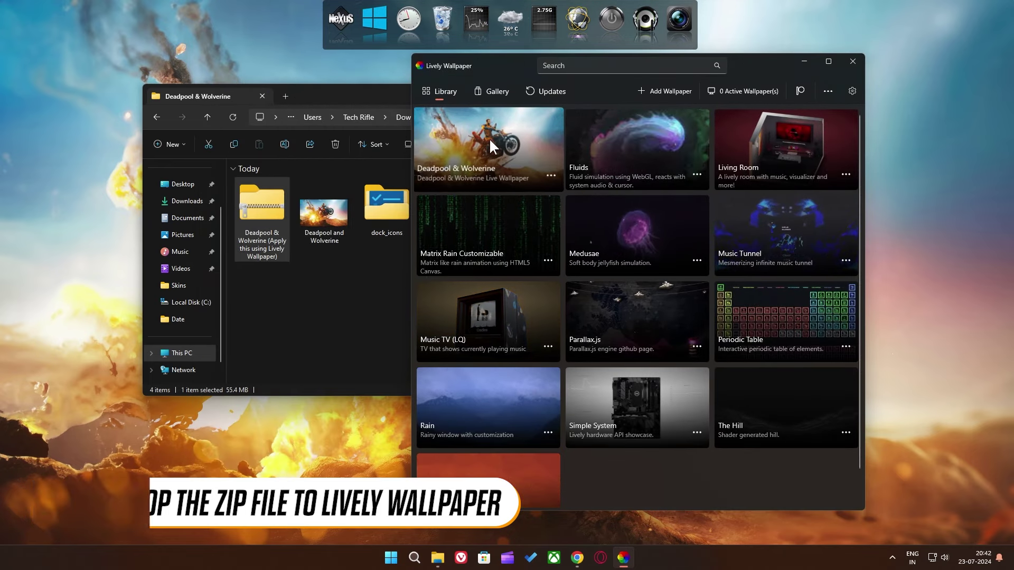
left_click(497, 147)
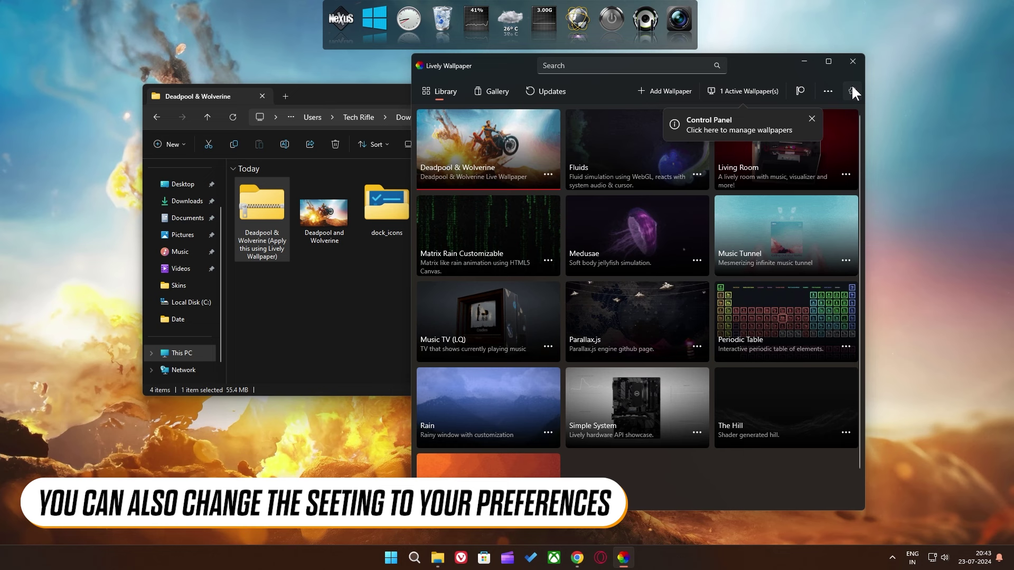
- Review Lively Wallpaper's General, Performance, Wallpaper and System settings, and close its window to the system tray
left_click(851, 91)
left_click(811, 116)
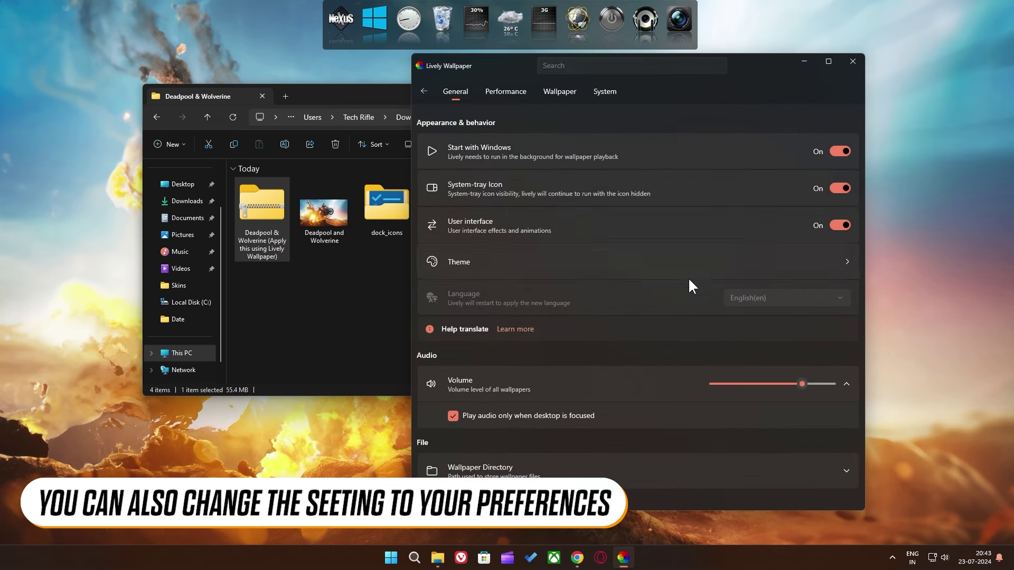
left_click(506, 92)
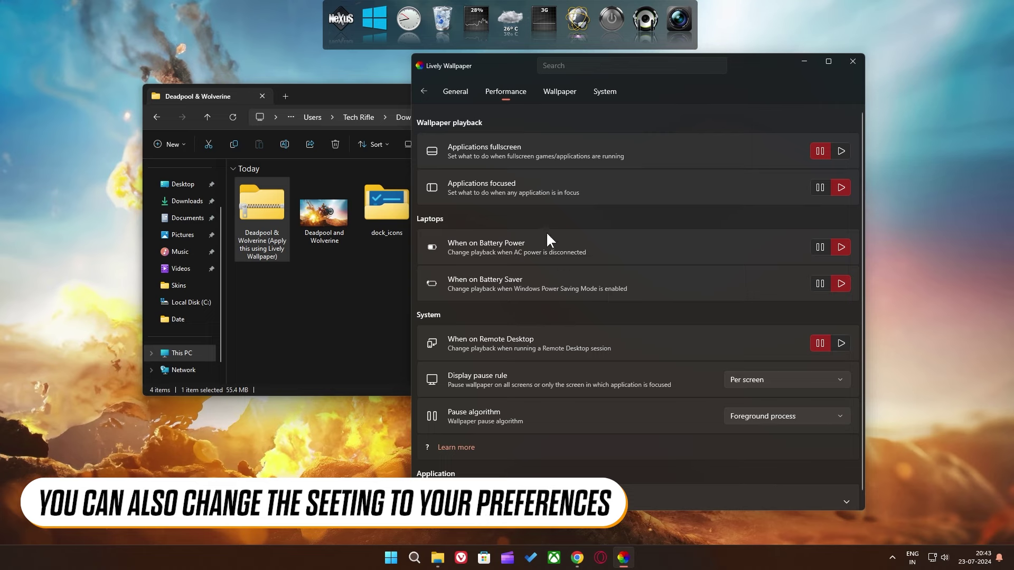
left_click(547, 90)
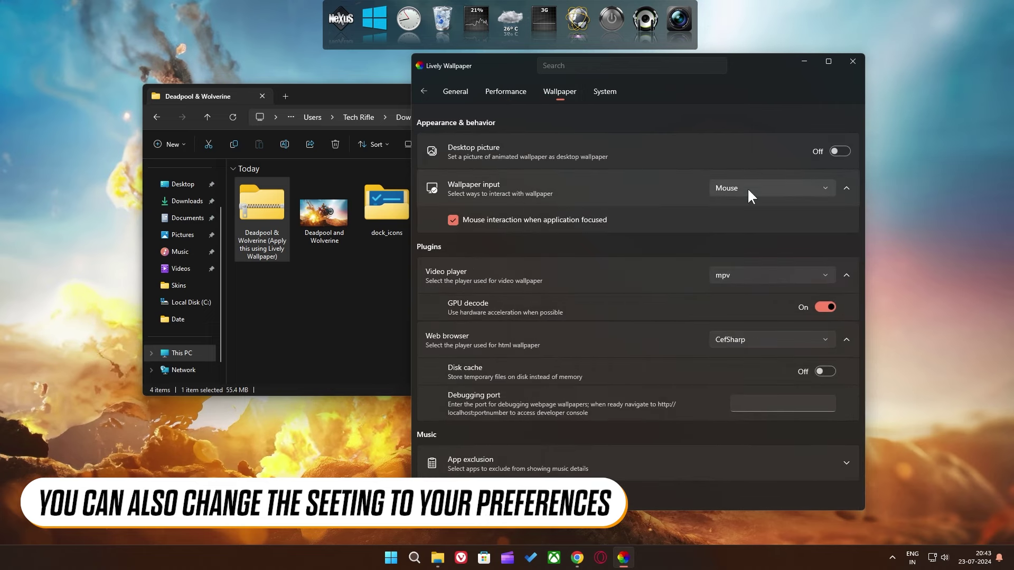
left_click(601, 93)
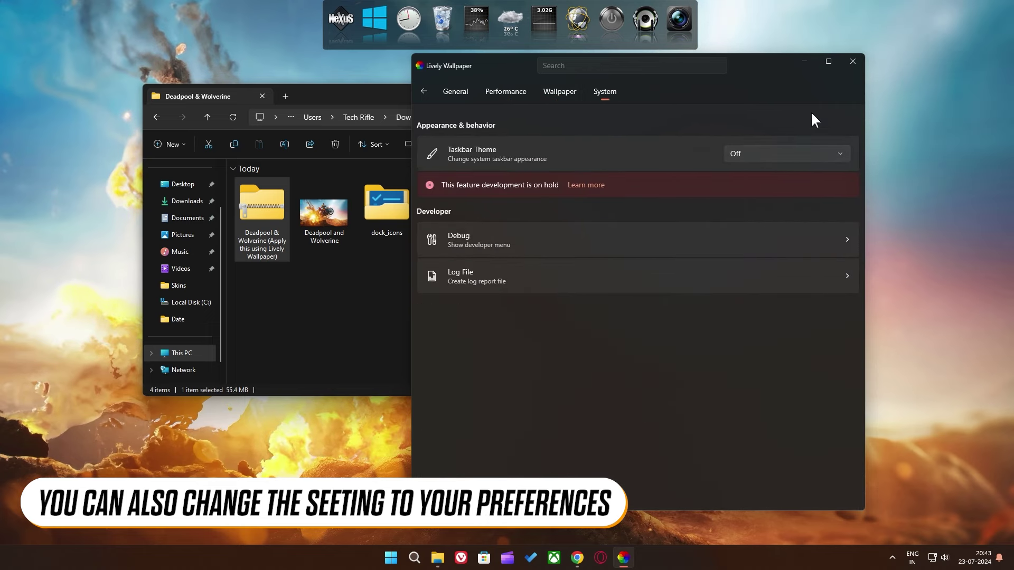
left_click(852, 62)
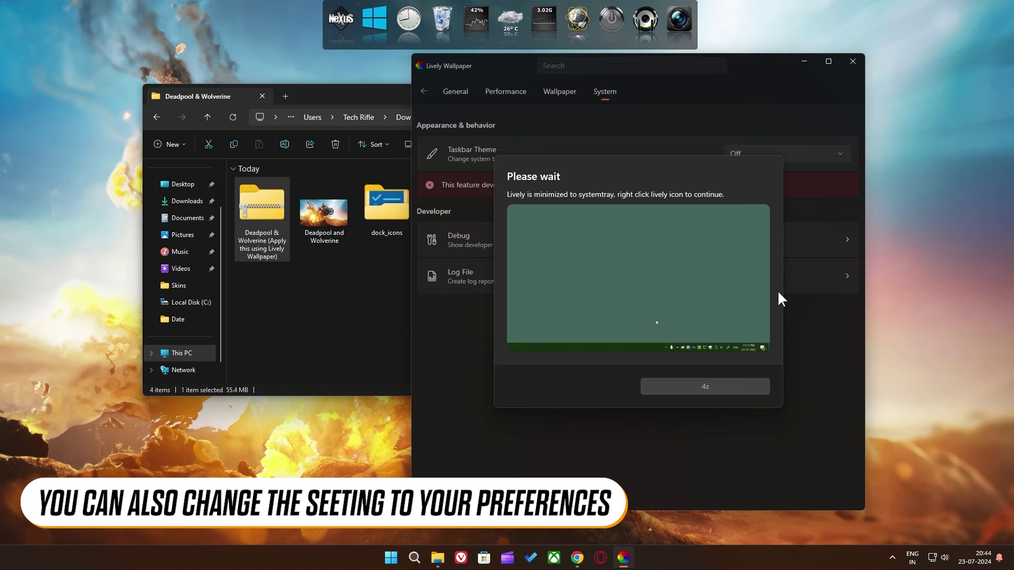
left_click(715, 391)
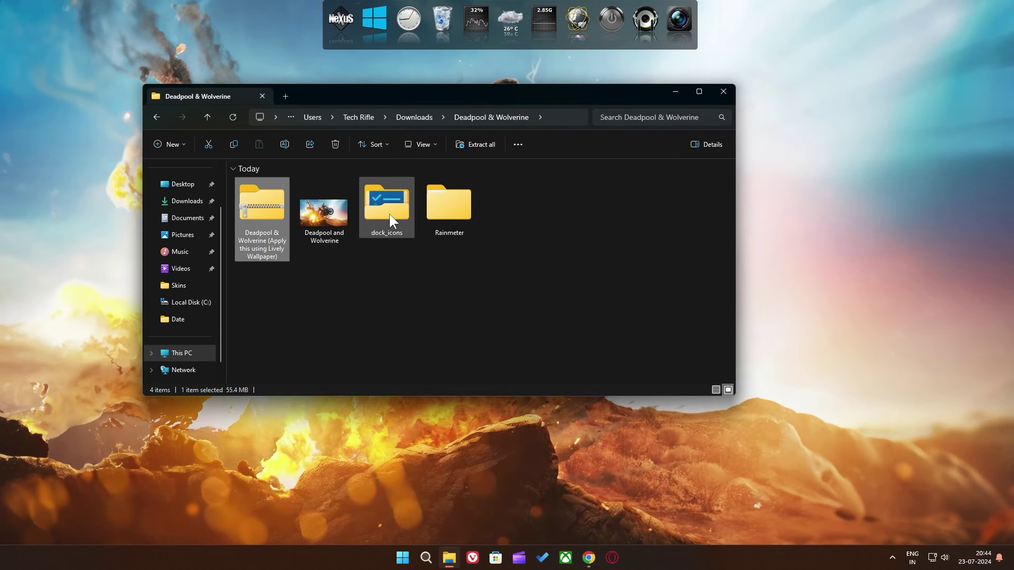
- Move the dock_icons folder from the Deadpool & Wolverine folder to the root of Local Disk (C:)
left_click(374, 205)
right_click(375, 206)
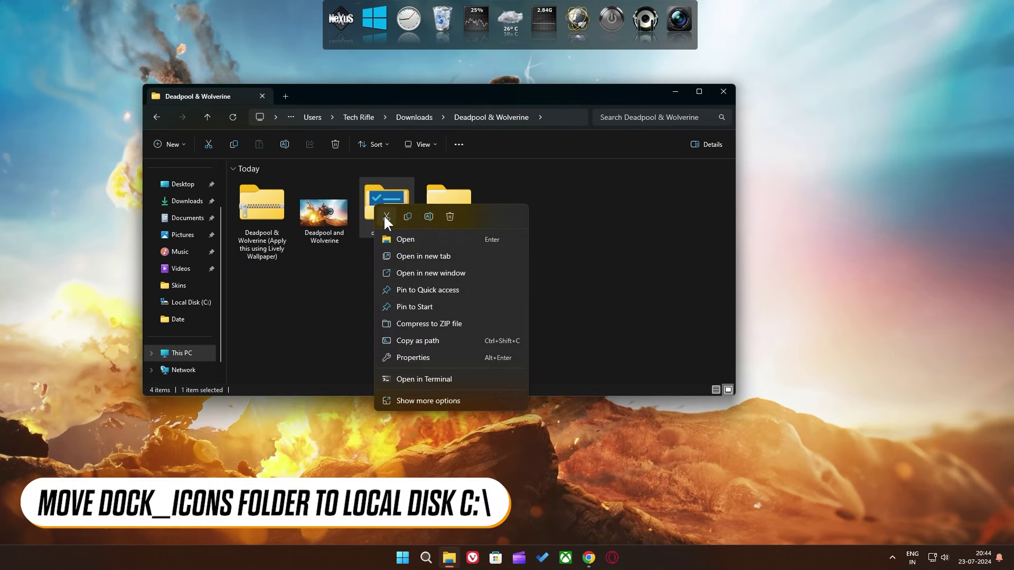
left_click(384, 215)
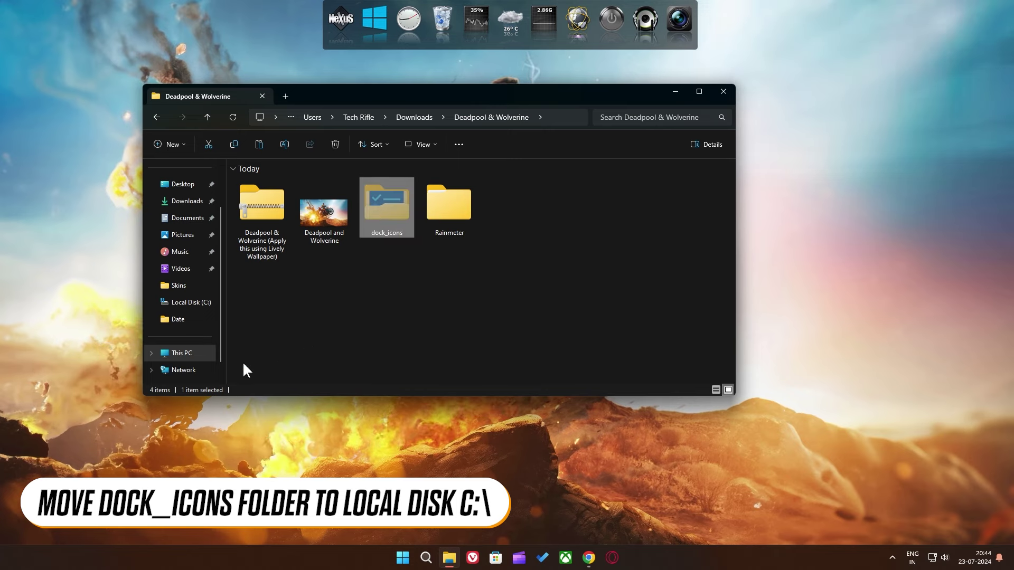
left_click(183, 353)
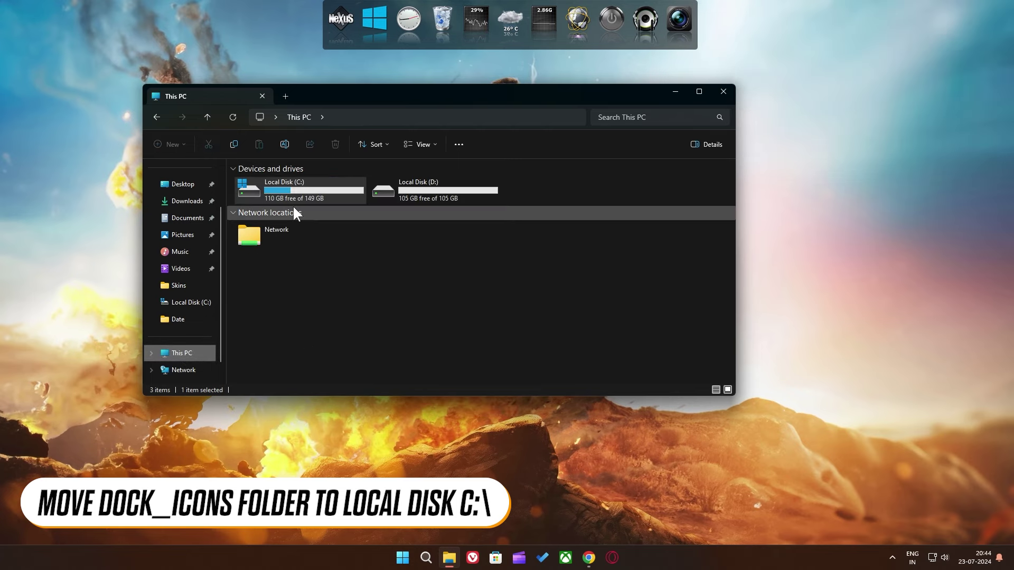
right_click(277, 187)
left_click(299, 217)
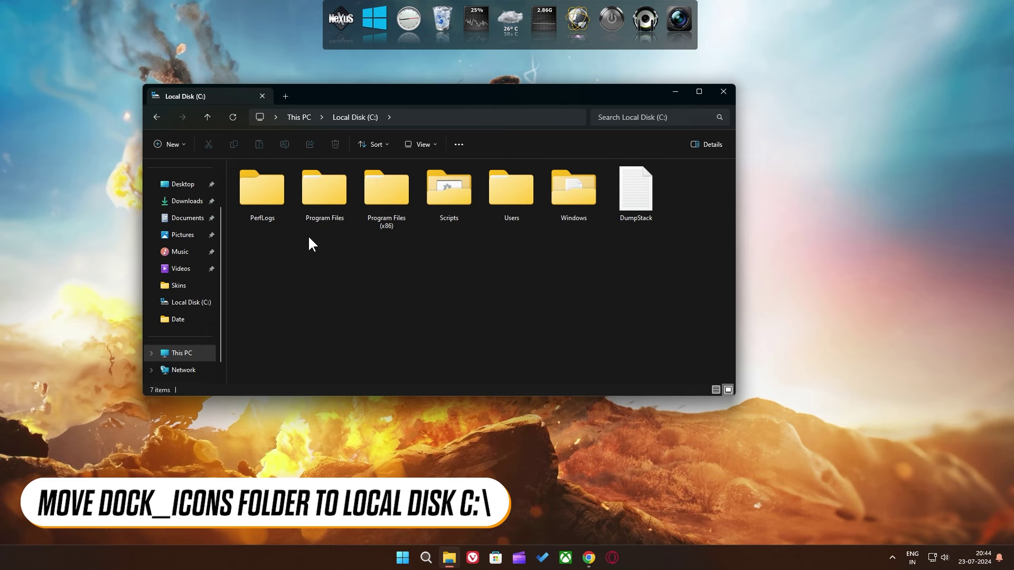
right_click(446, 272)
left_click(458, 286)
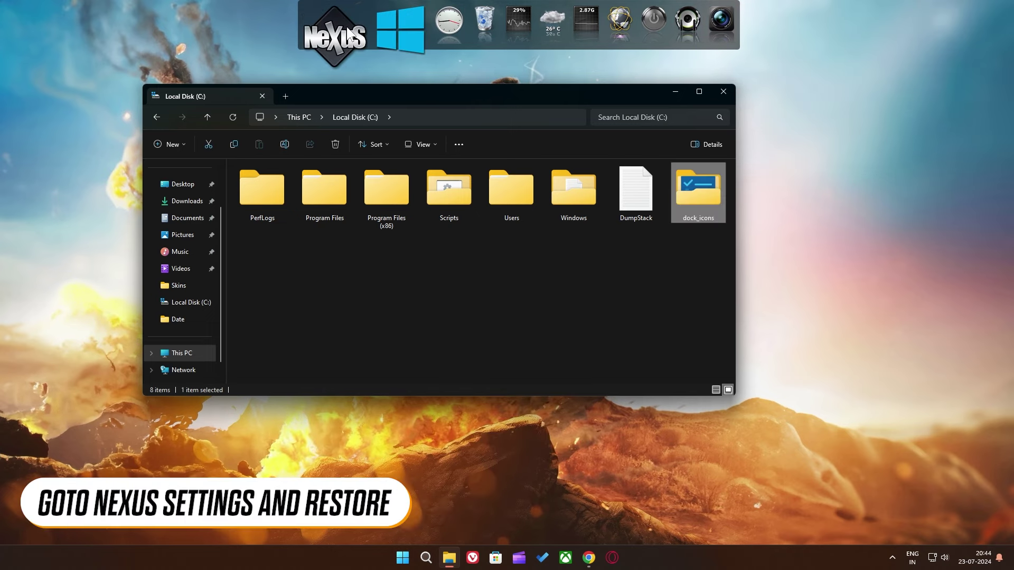
- Restore the Nexus dock configuration from the wsbackup.wbk backup in the dock_icons folder on Local Disk (C:)
left_click(349, 33)
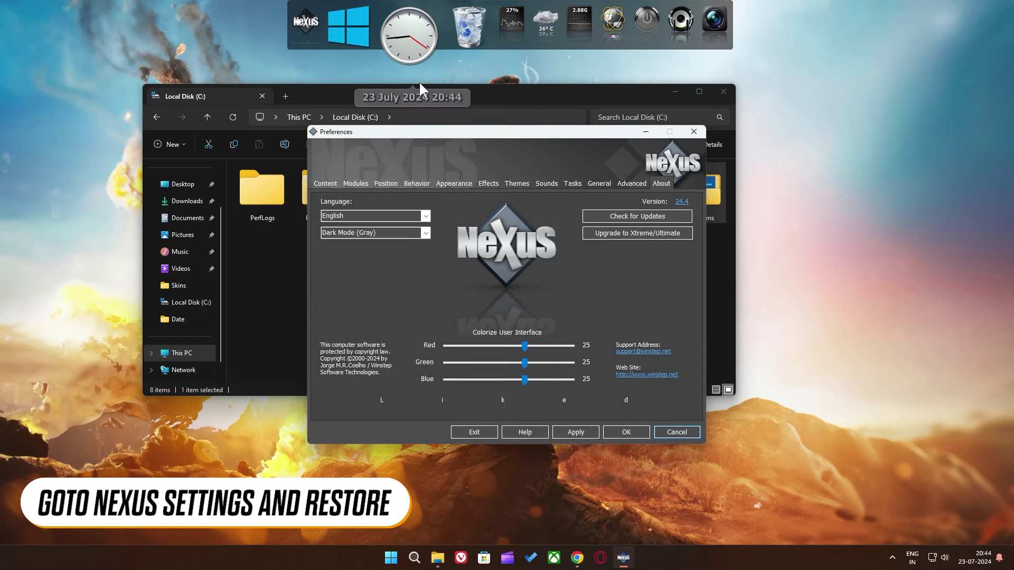
left_click(621, 183)
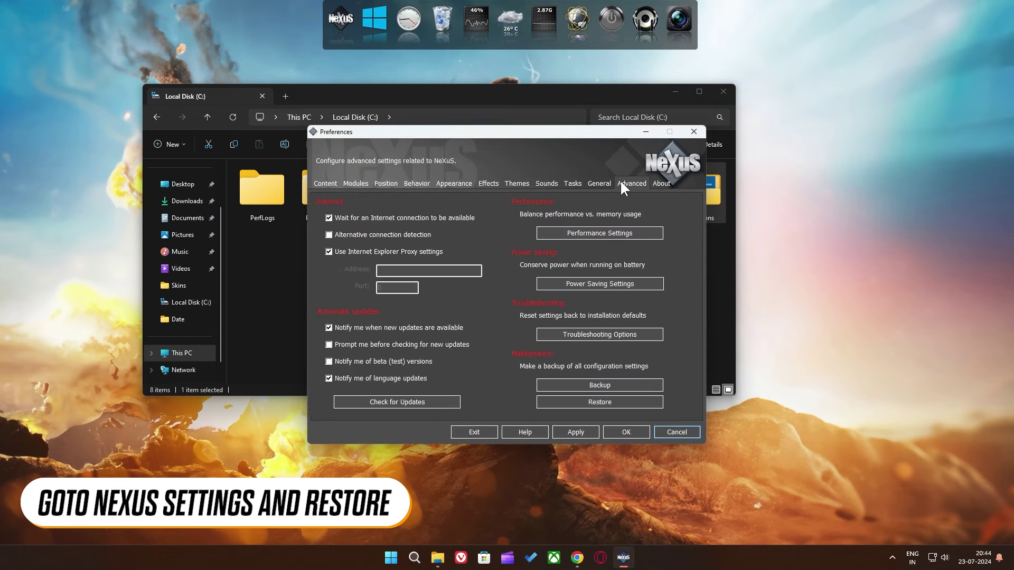
left_click(616, 402)
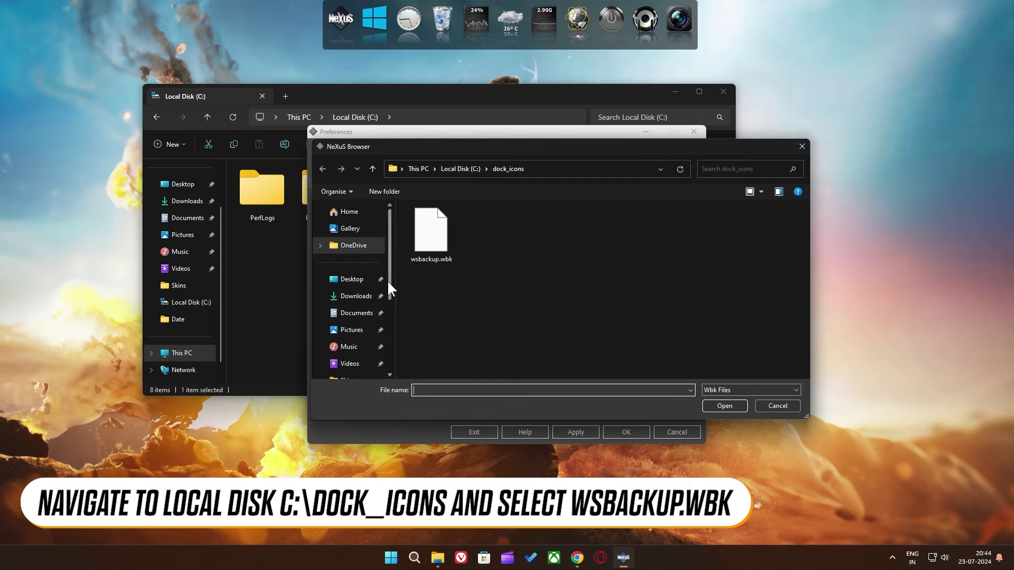
left_click_drag(388, 281, 397, 346)
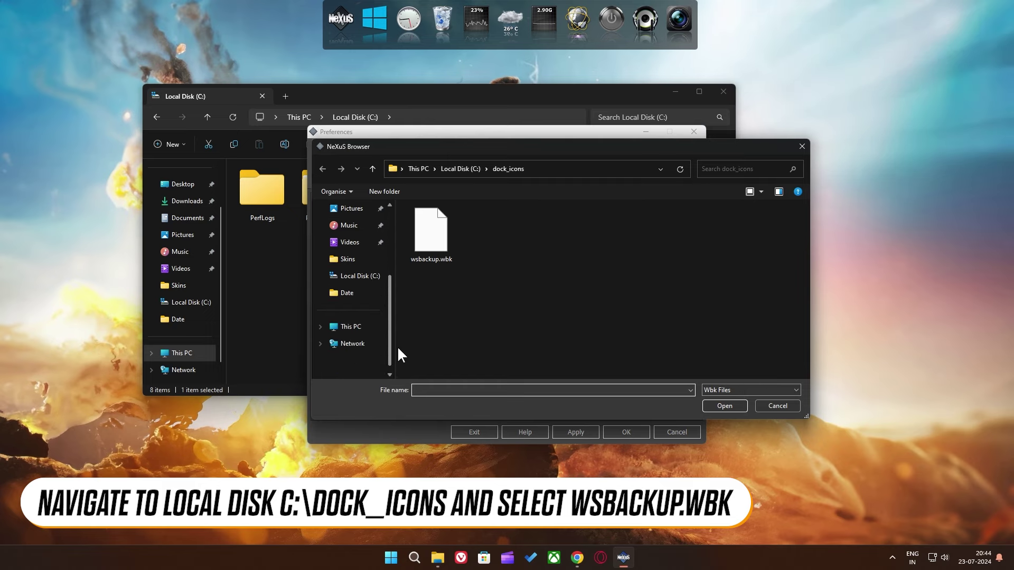
left_click(351, 328)
right_click(457, 230)
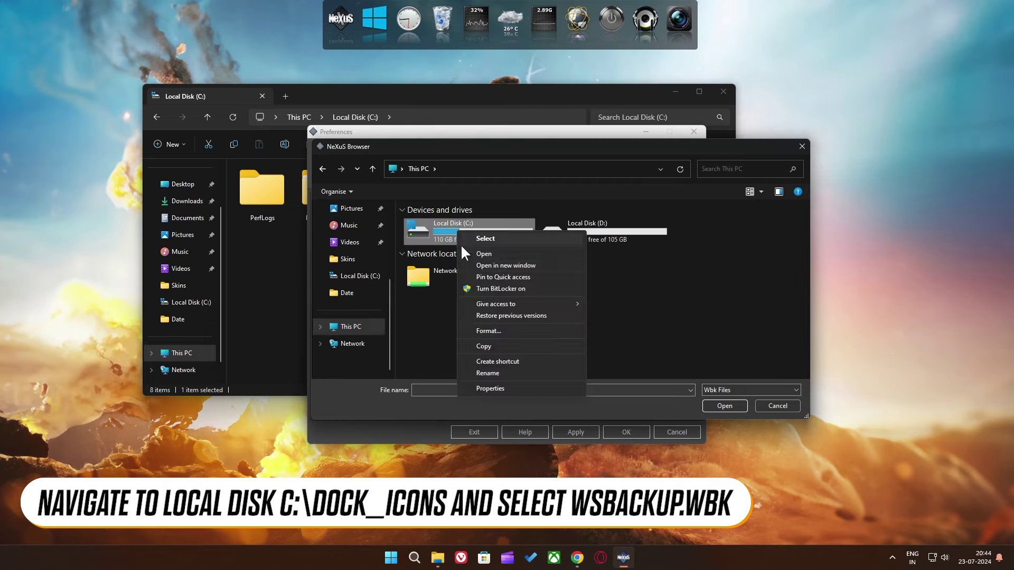
left_click(471, 253)
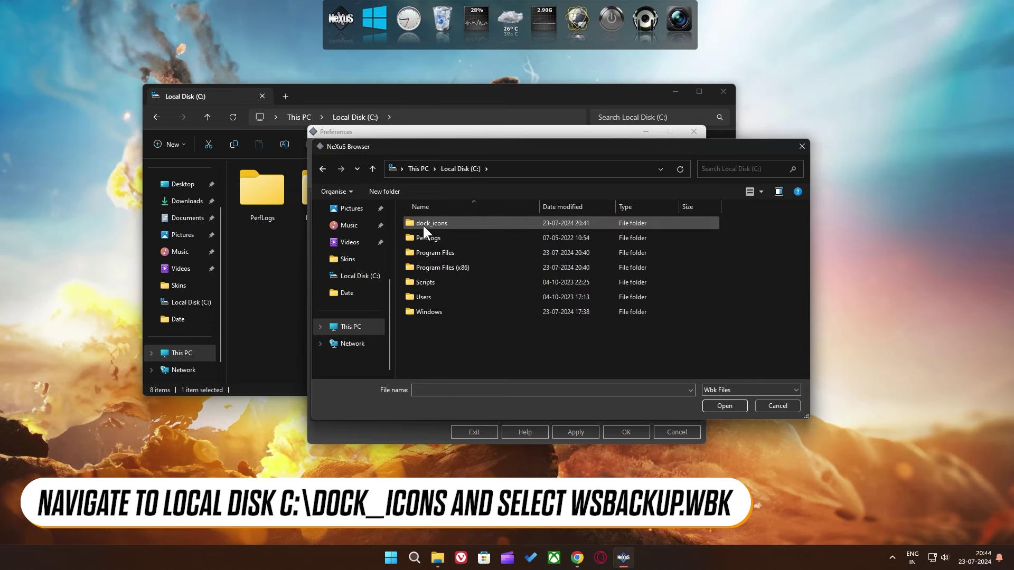
right_click(439, 222)
left_click(464, 247)
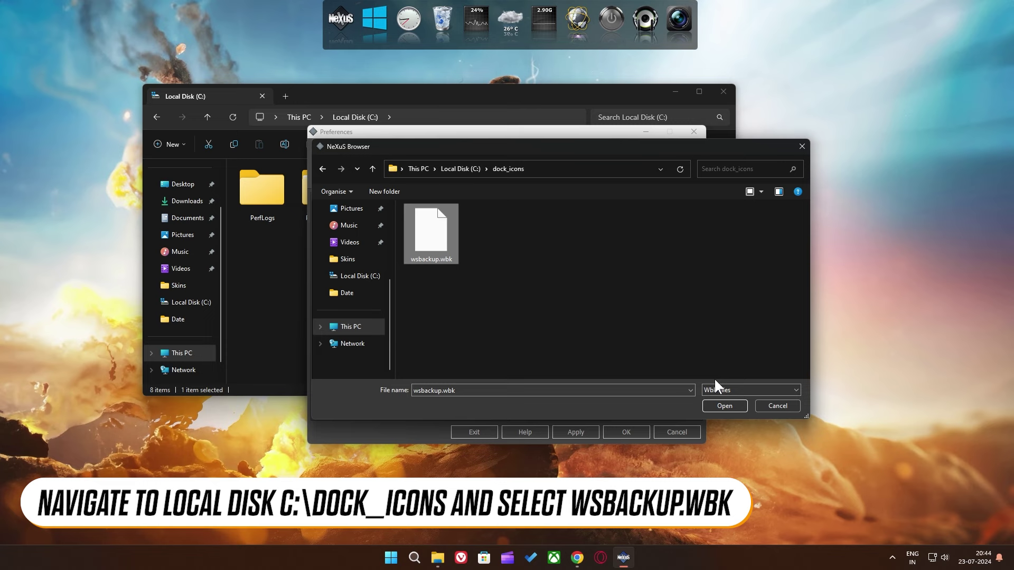
left_click(725, 405)
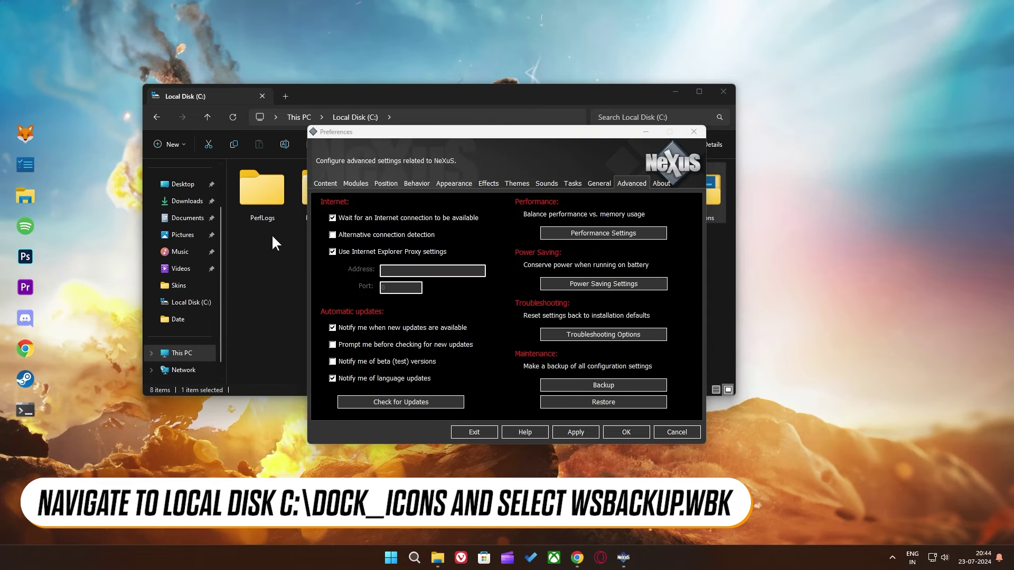
- Attach the dock to the right edge of the screen and apply the change
left_click(378, 182)
left_click(377, 287)
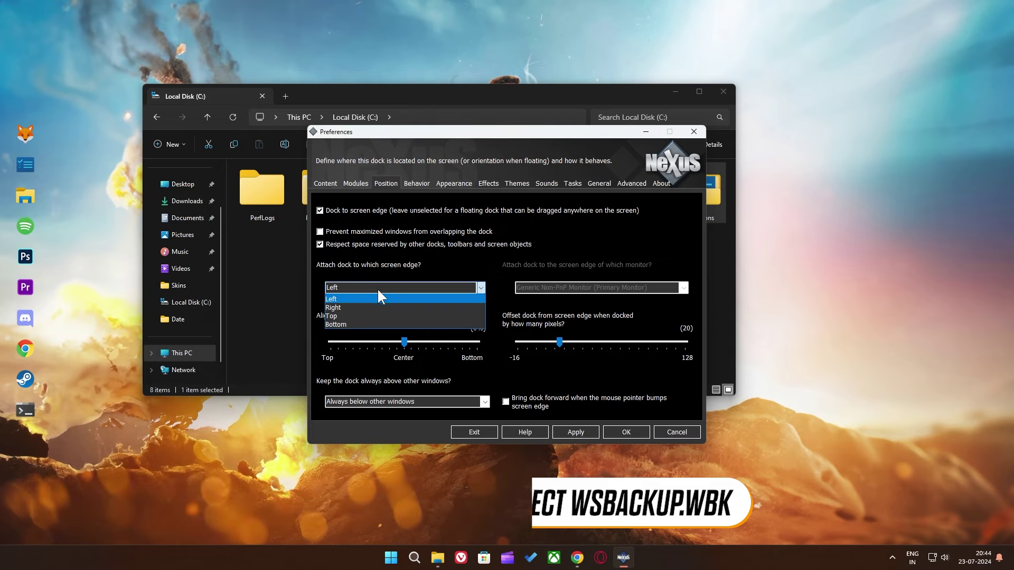
left_click(378, 307)
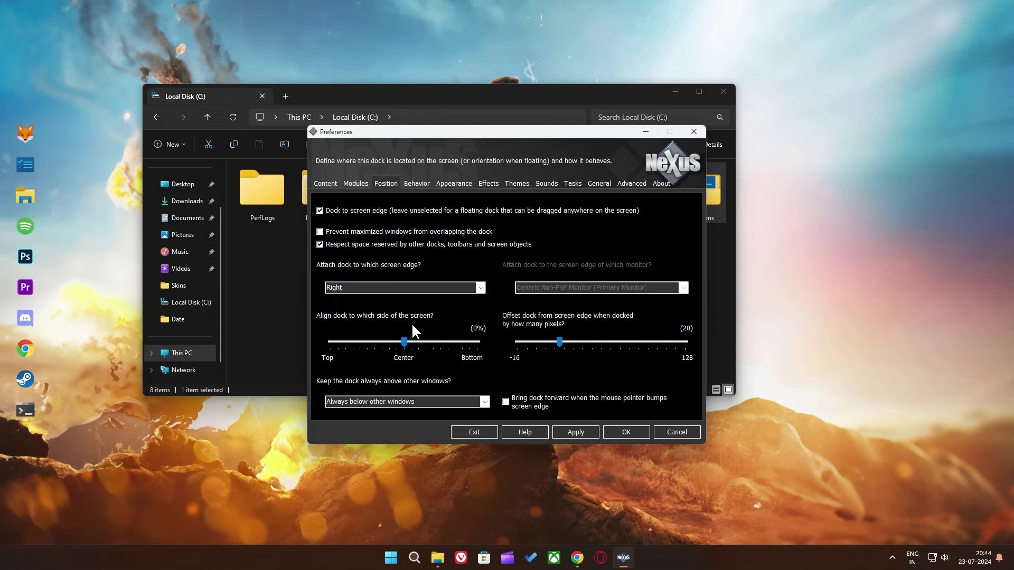
left_click(574, 435)
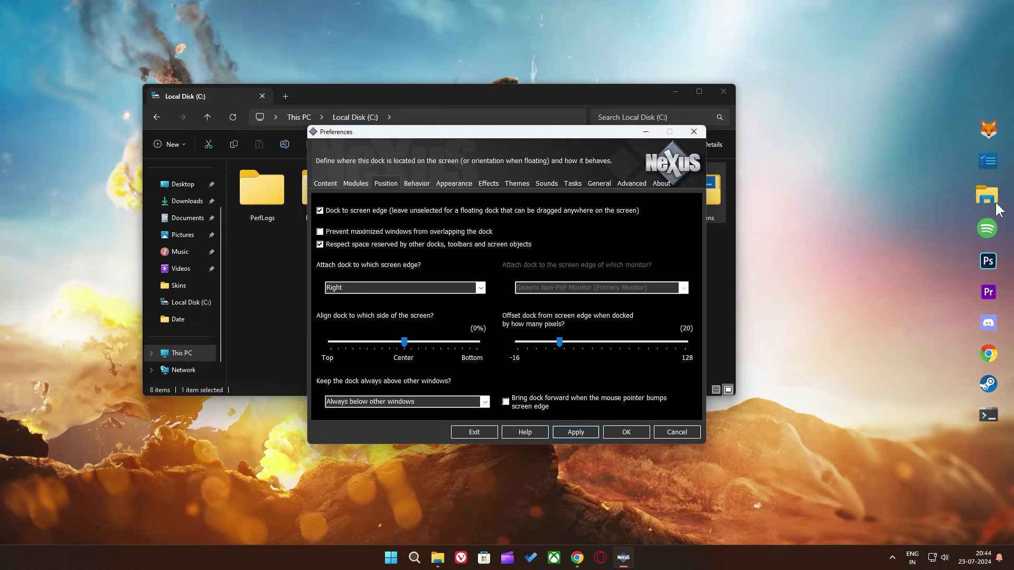
- Set the dock icon size to 45 pixels in the appearance preferences and save the dock preferences
left_click(421, 180)
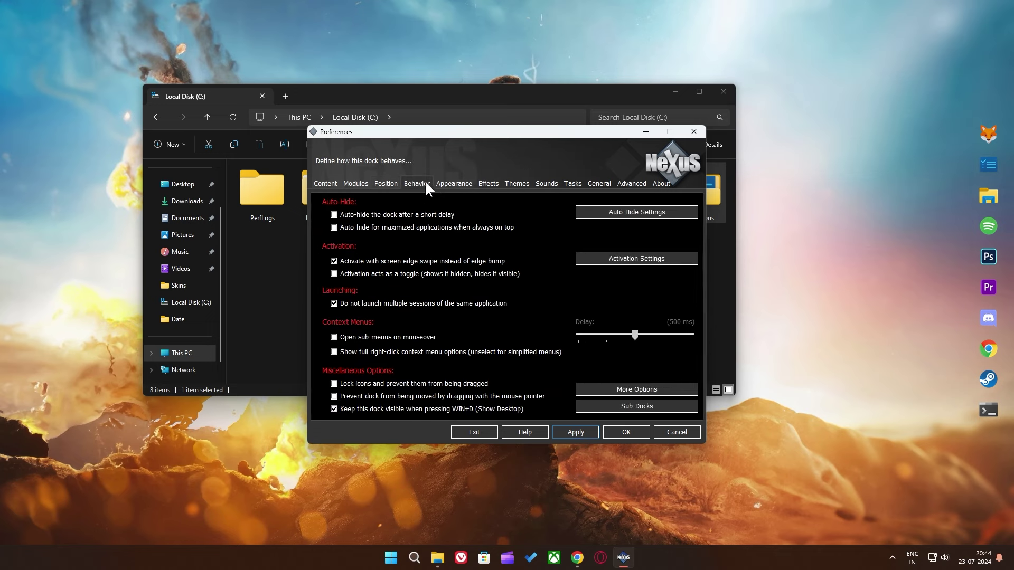
left_click(442, 183)
left_click_drag(354, 228, 360, 227)
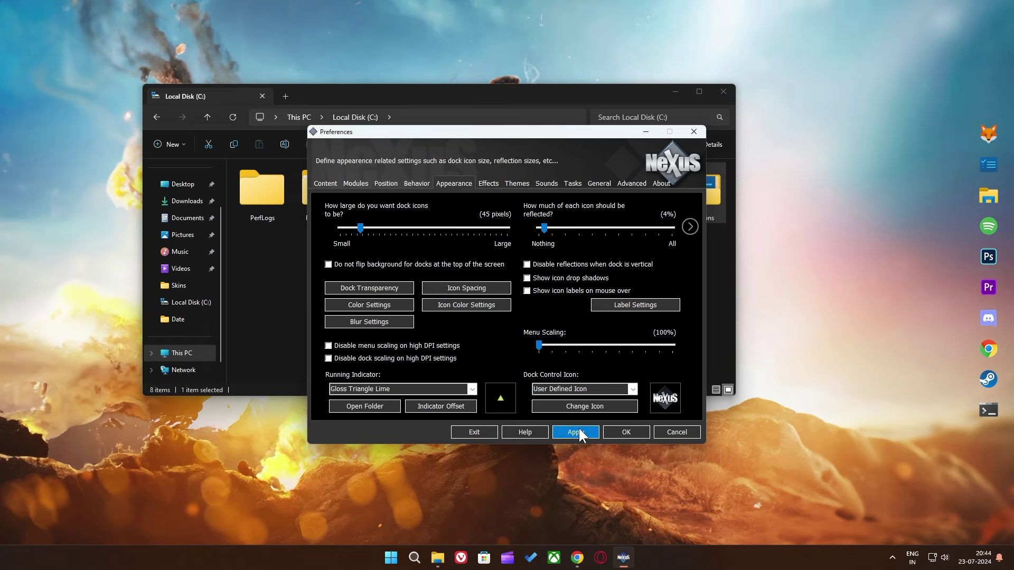
left_click(634, 431)
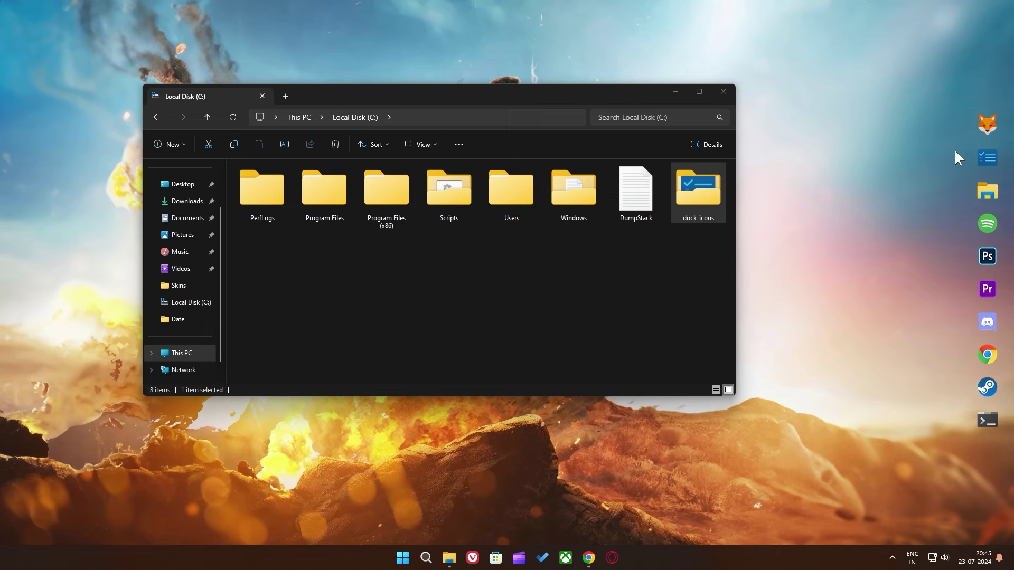
- Open the Deadpool & Wolverine folder in Downloads
left_click(187, 201)
left_click(259, 210)
right_click(254, 208)
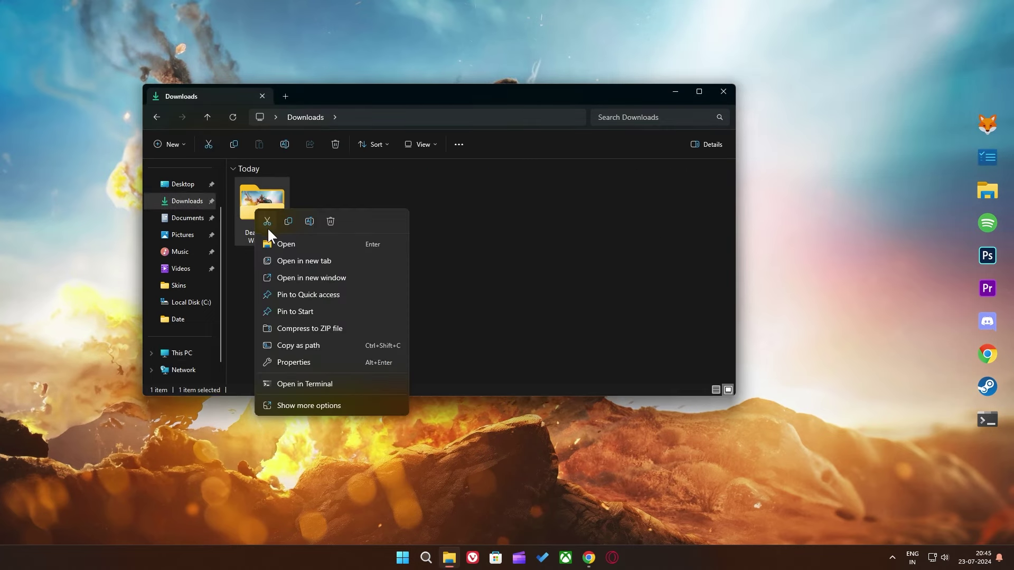
left_click(276, 243)
left_click(277, 196)
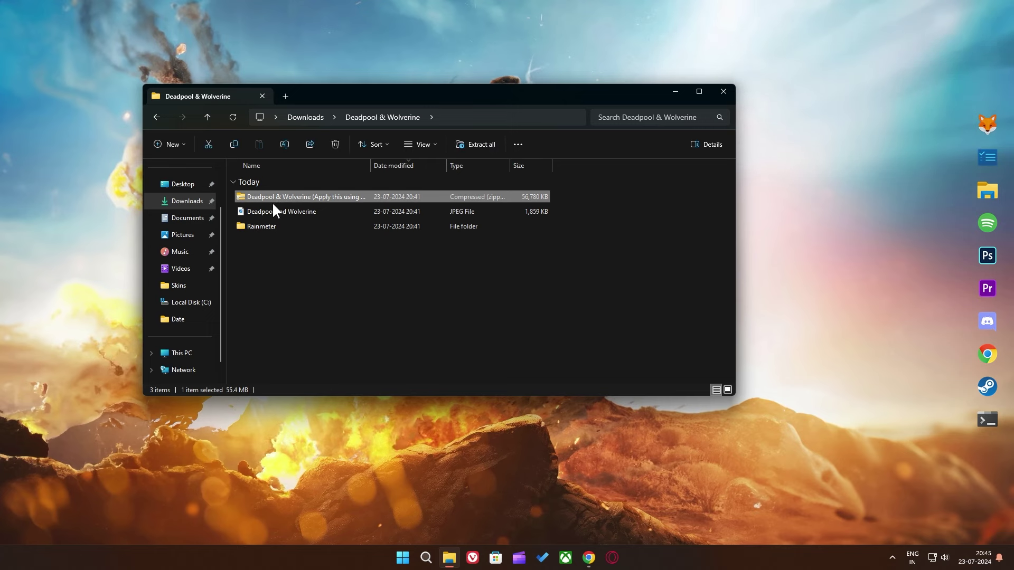
- Check the contents of the Rainmeter folder and return to the Deadpool & Wolverine folder
left_click(261, 226)
right_click(268, 224)
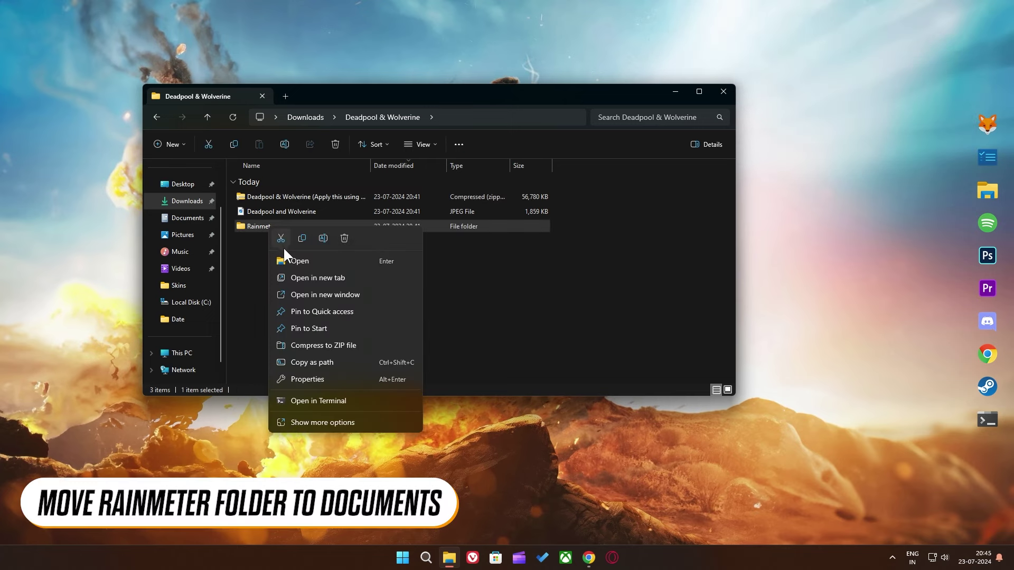
left_click(289, 258)
left_click(251, 199)
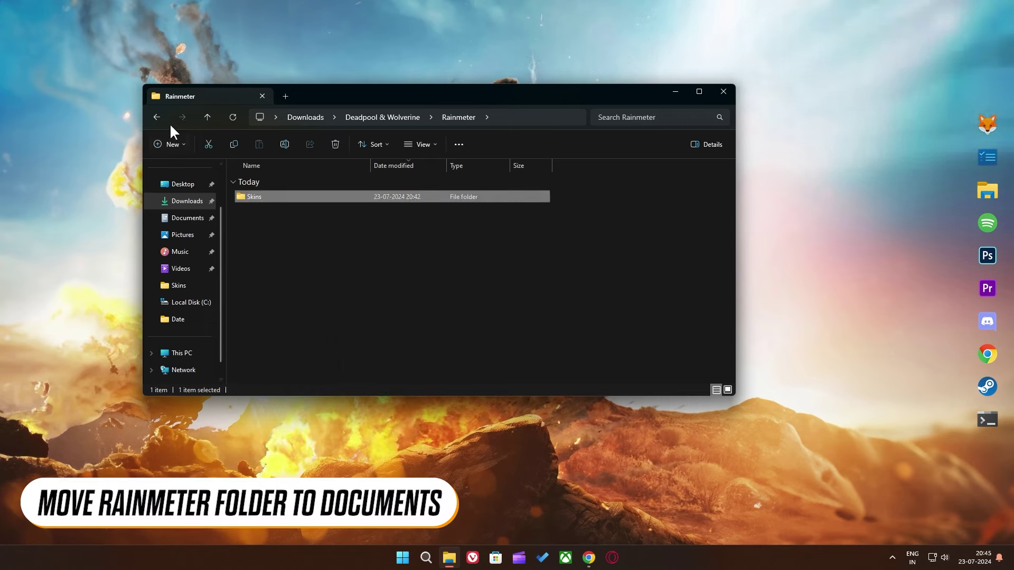
left_click(157, 117)
- Display the Deadpool & Wolverine folder's contents as large icons and move its Rainmeter folder to Documents, closing the file window
left_click(420, 144)
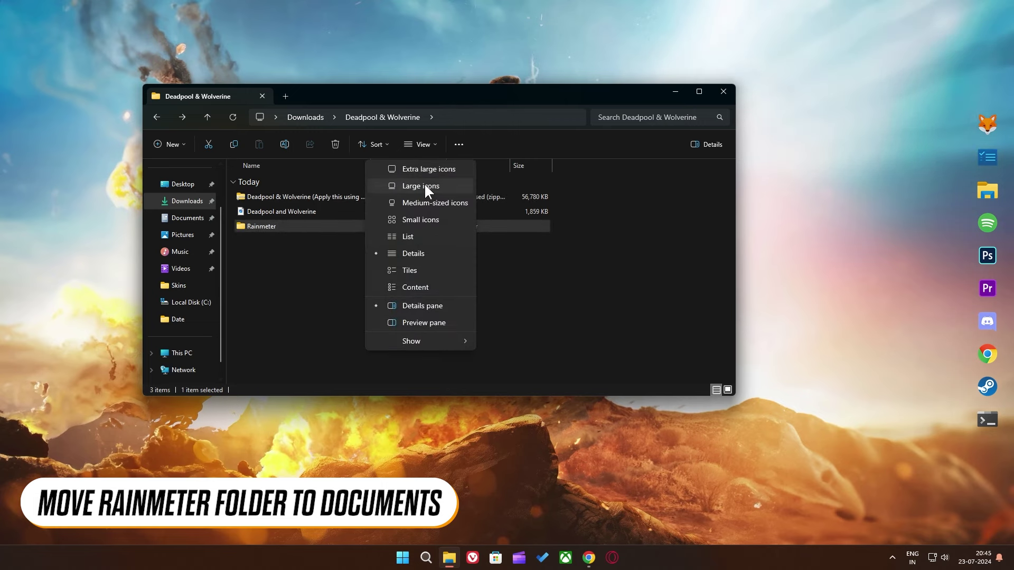
left_click(424, 187)
right_click(382, 214)
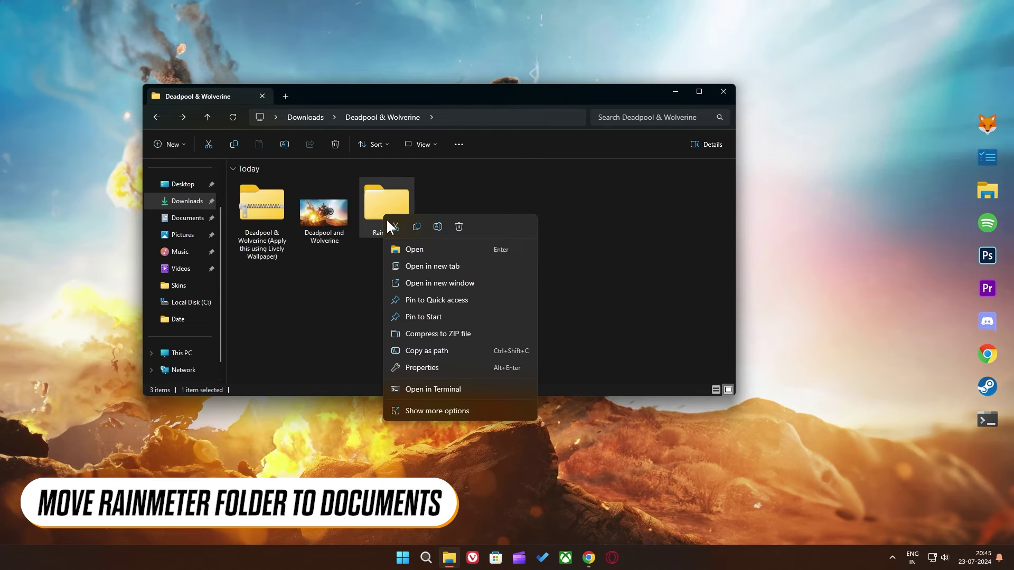
left_click(392, 225)
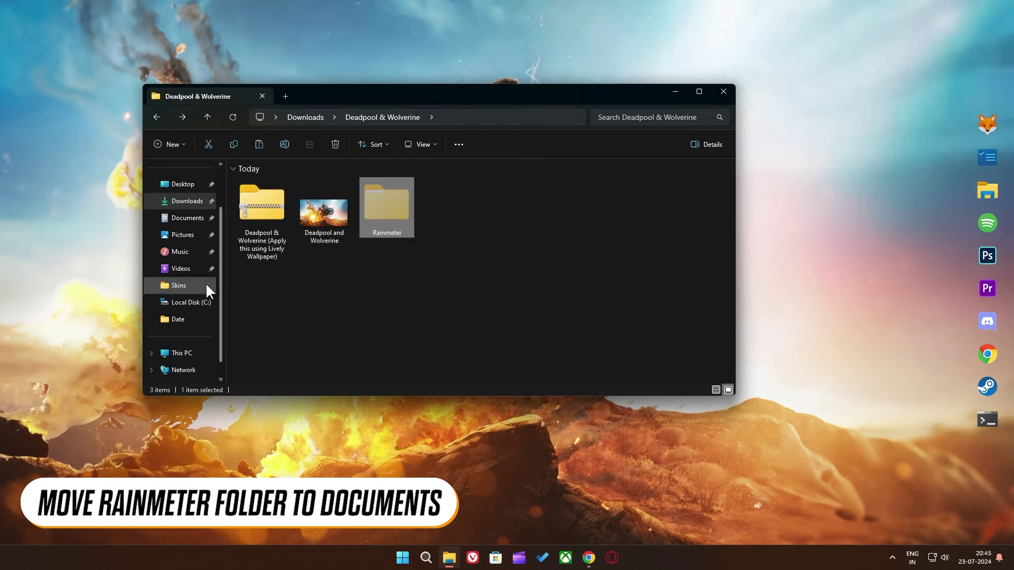
left_click(185, 221)
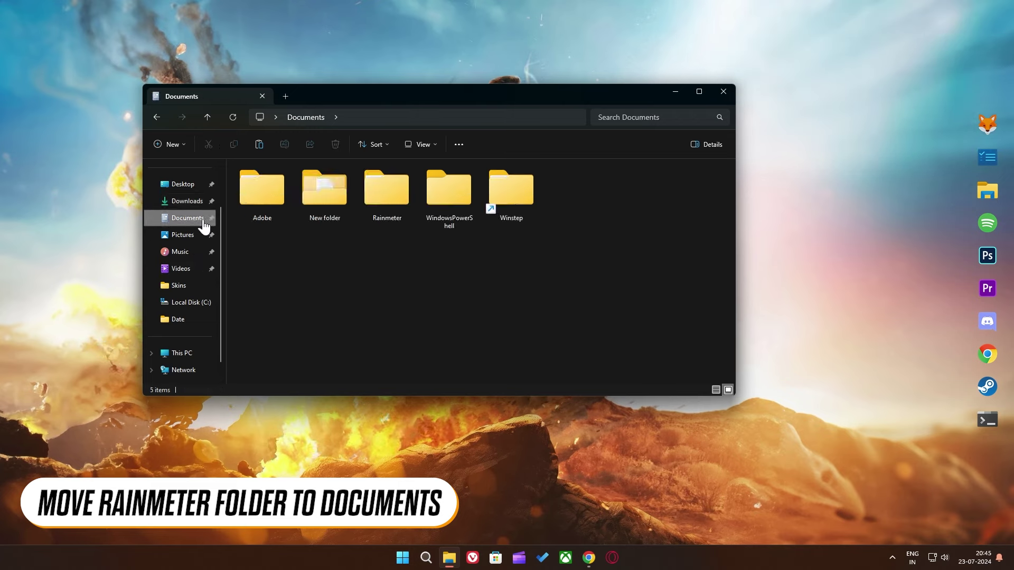
right_click(398, 266)
key("Escape")
key("r")
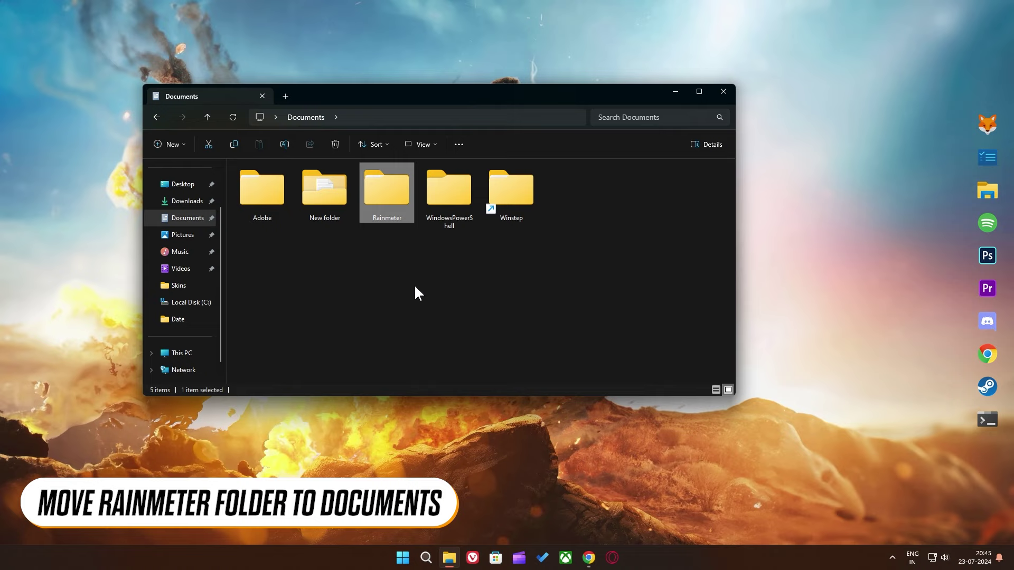
left_click(723, 91)
- Open Rainmeter's management window from the system tray, move it clear of the wallpaper artwork, and refresh all skins
left_click(891, 557)
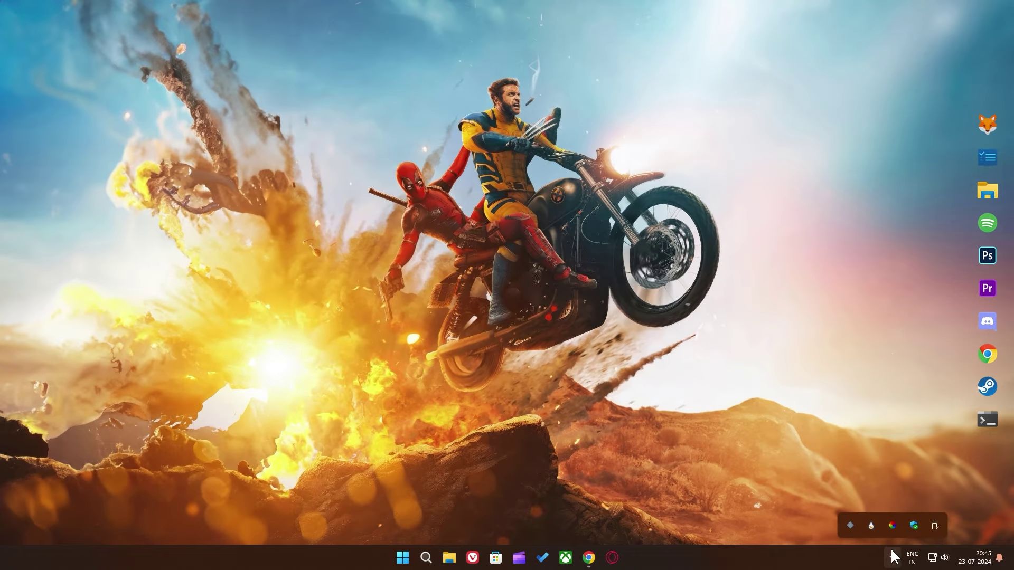
left_click(870, 527)
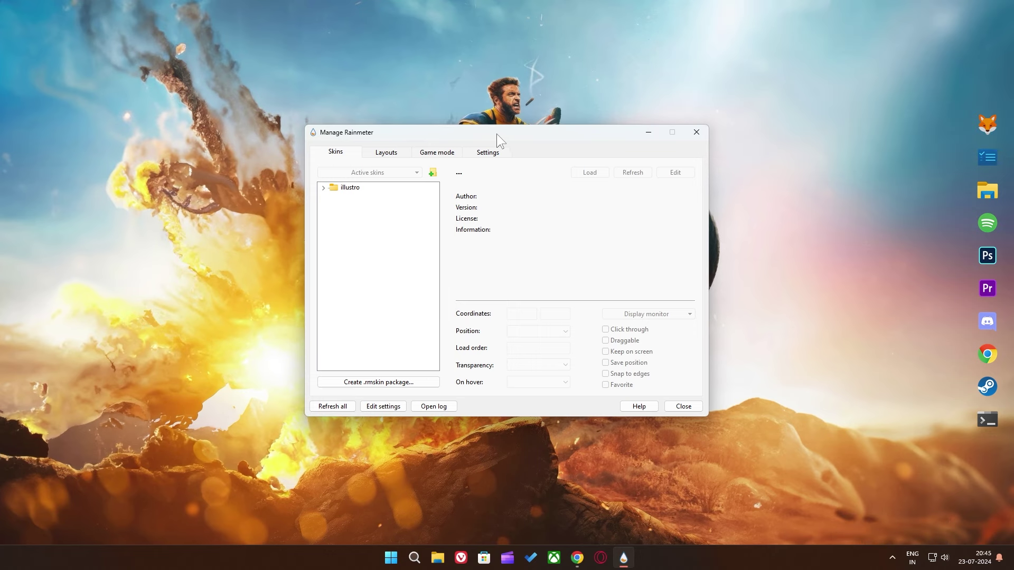
left_click_drag(496, 134, 222, 124)
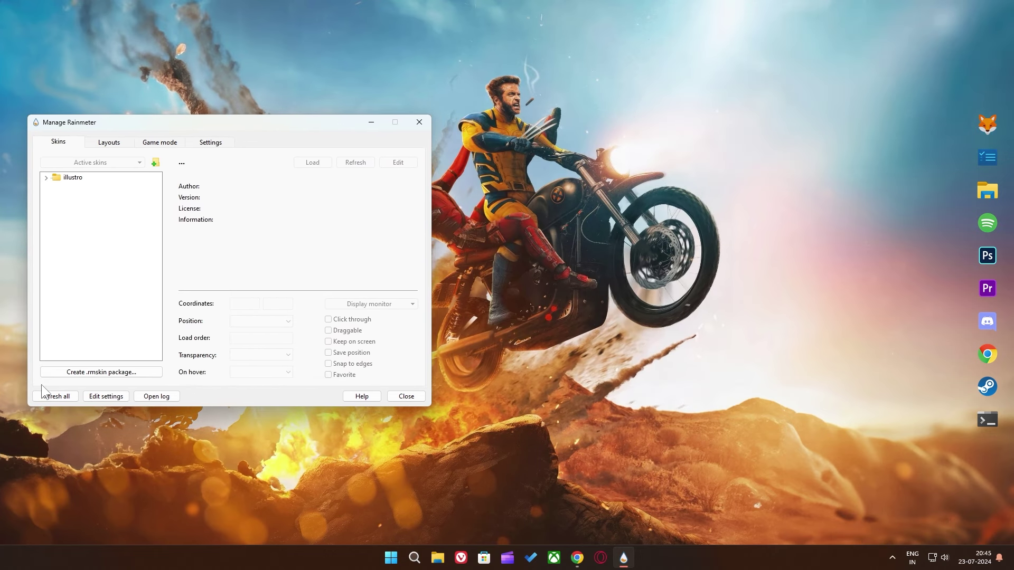
left_click(54, 396)
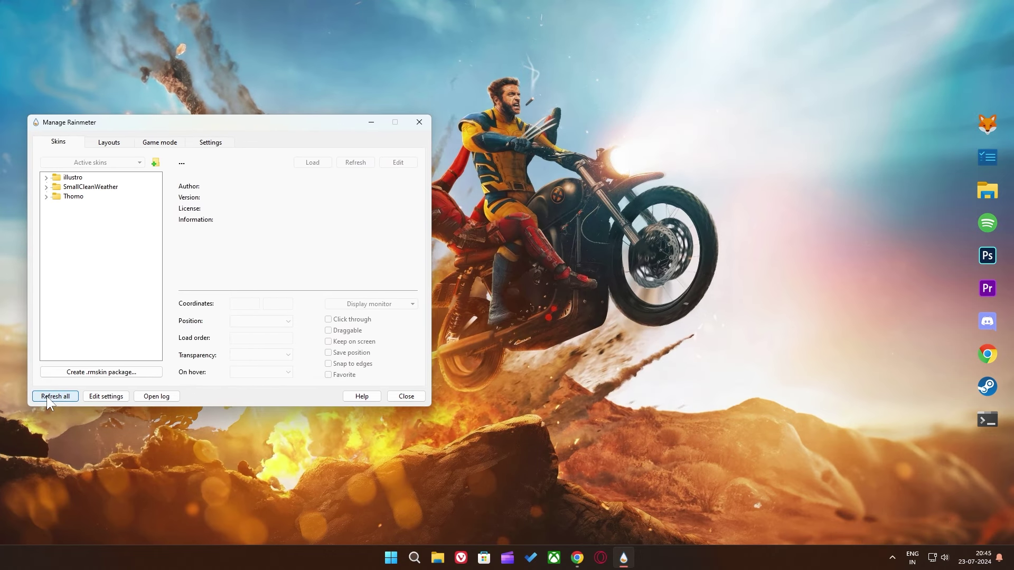
- Load the Date.ini skin and place it on the desktop between the motorcycle and the dock, at about 1337, 410
left_click(47, 197)
left_click(56, 206)
right_click(91, 215)
left_click(88, 222)
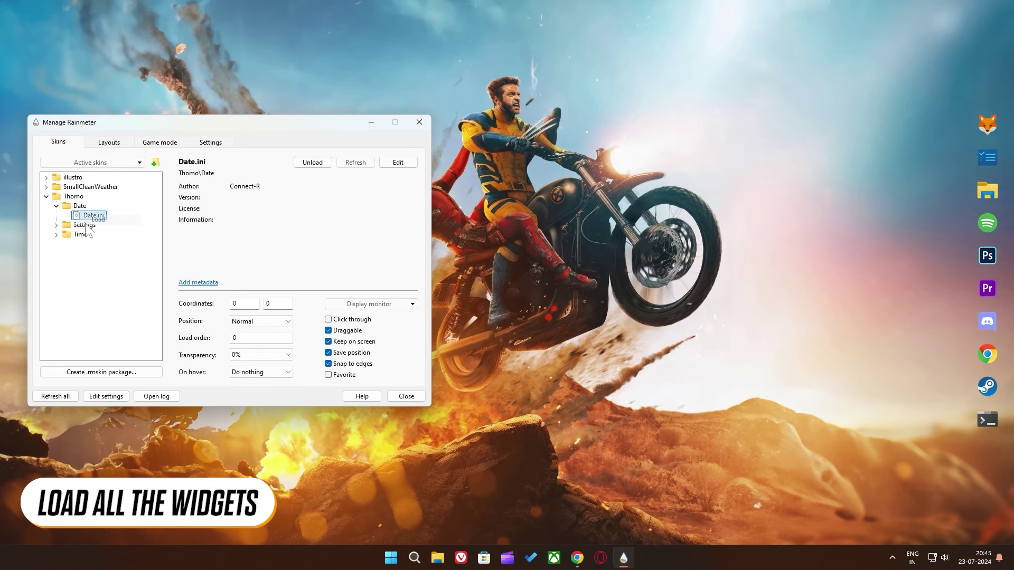
left_click_drag(99, 11, 806, 229)
- Load the Time.ini skin and place it on the desktop directly below the date, at about 1385, 430
left_click(55, 234)
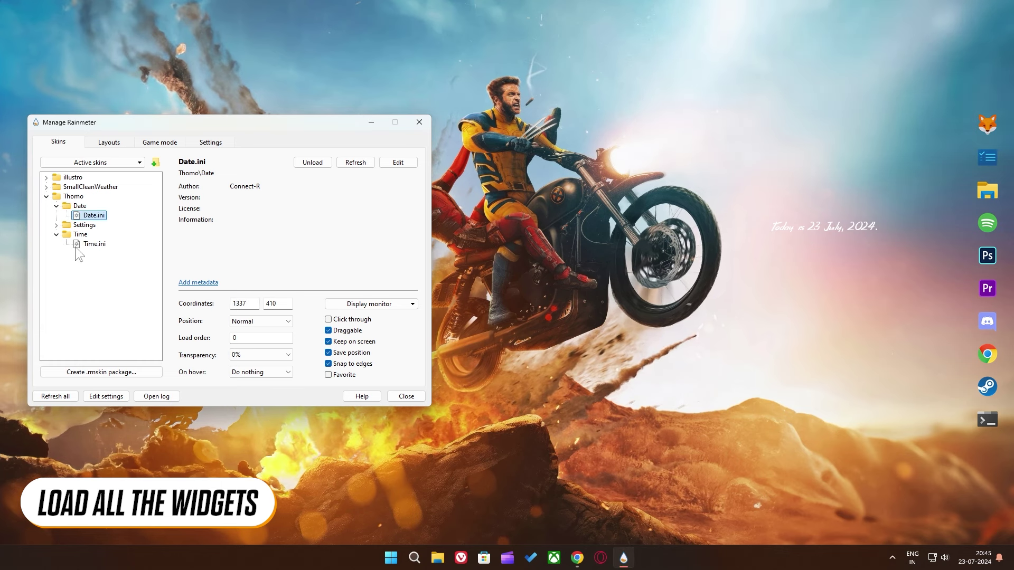
right_click(85, 244)
left_click(97, 254)
left_click_drag(101, 84, 823, 307)
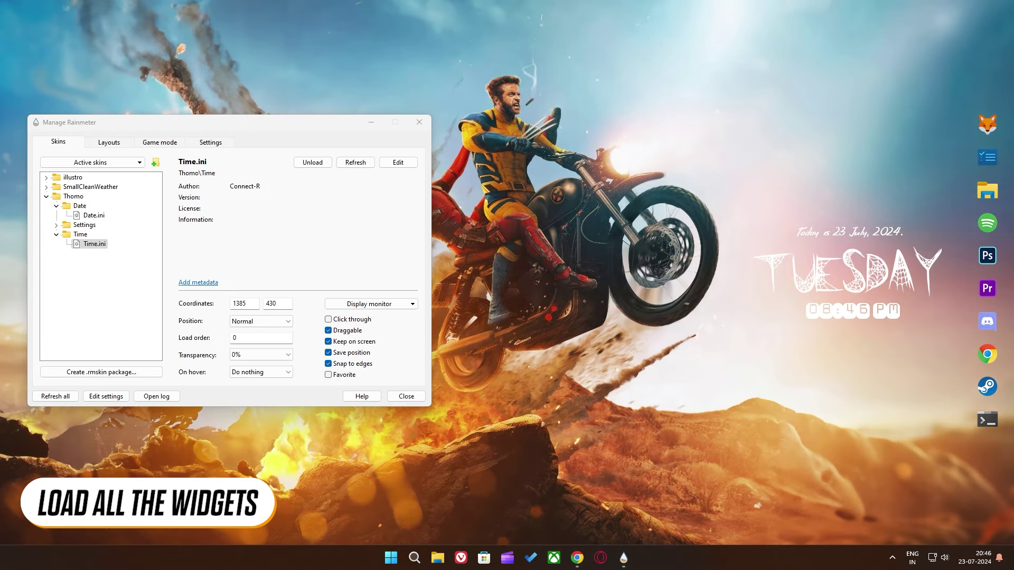
- Load the second SmallCleanWeather High Low skin variant and place it on the desktop just above the date
left_click(46, 187)
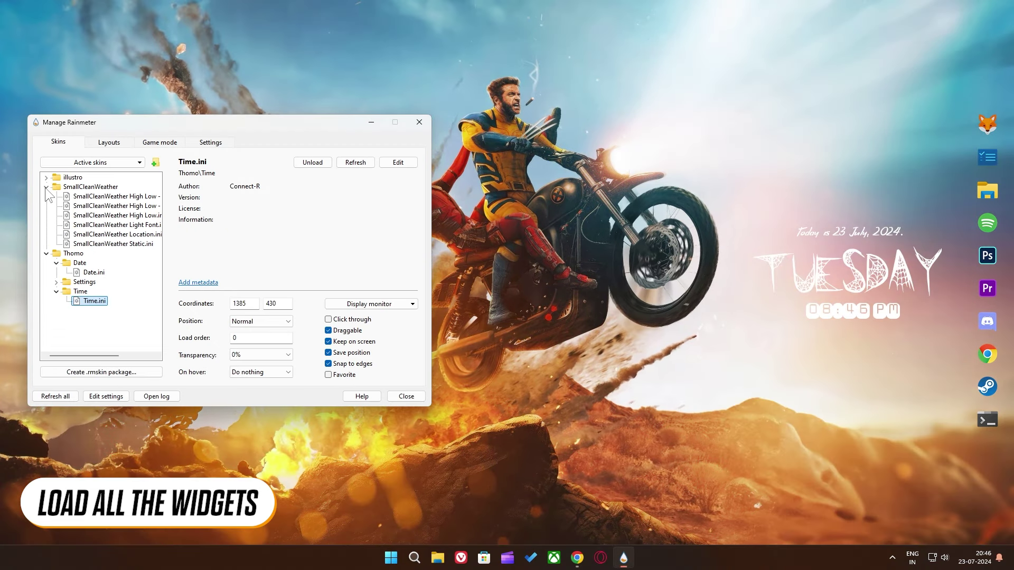
right_click(101, 206)
left_click(112, 214)
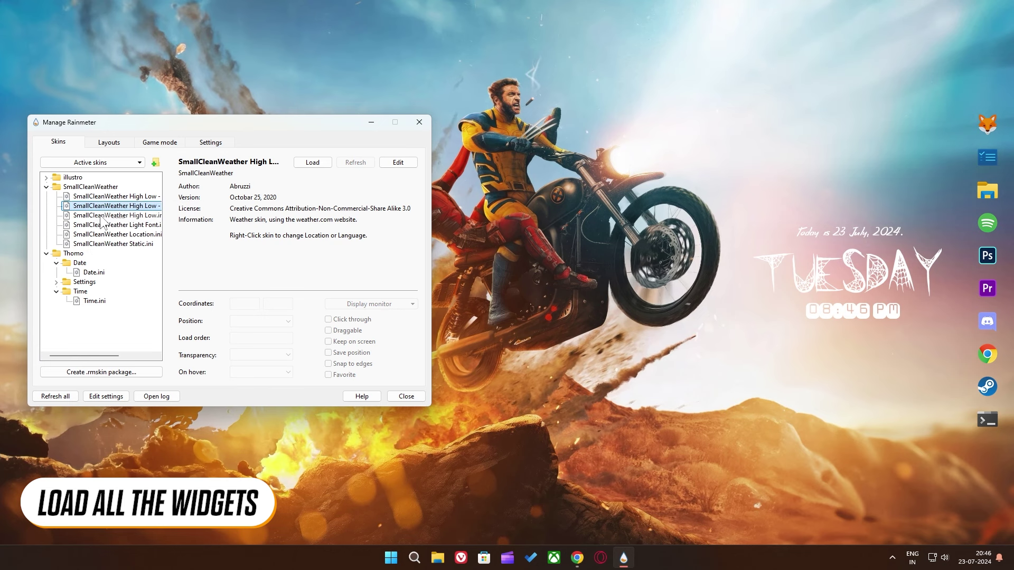
left_click_drag(66, 27, 831, 214)
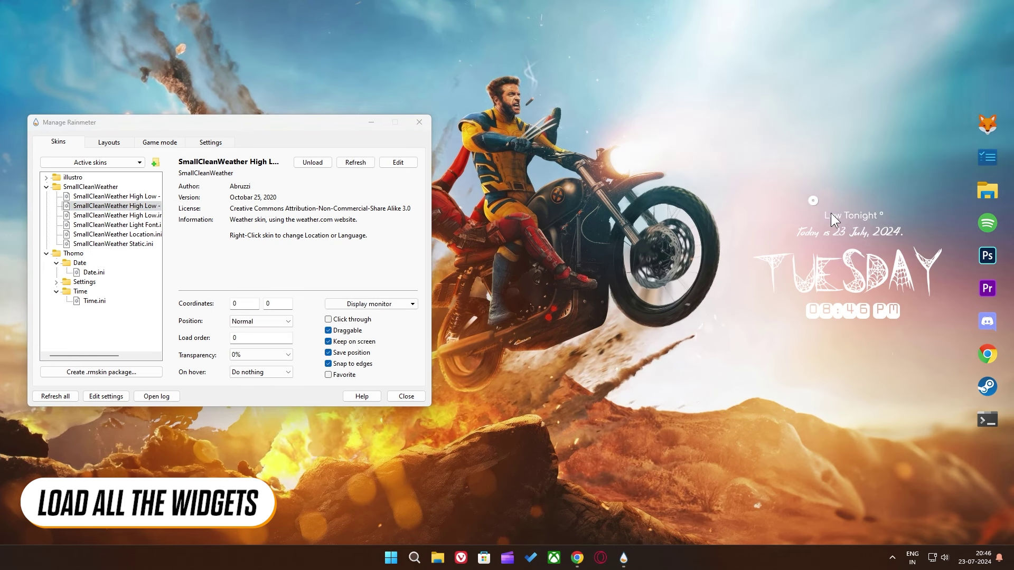
- Load the SmallCleanWeather Static.ini skin and position it centred above the date, at about 1511, 371
right_click(113, 244)
left_click(126, 259)
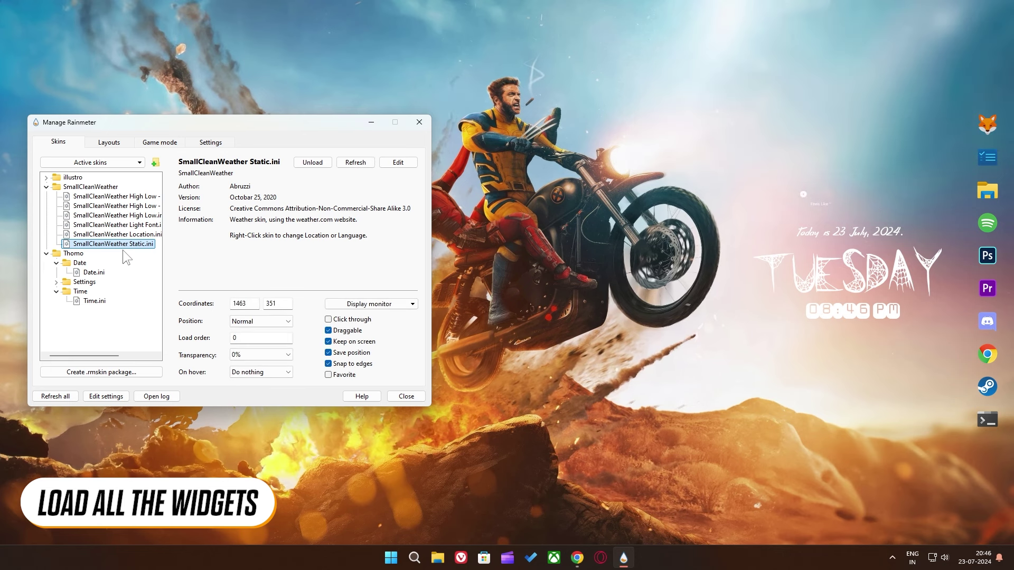
left_click_drag(802, 198, 825, 204)
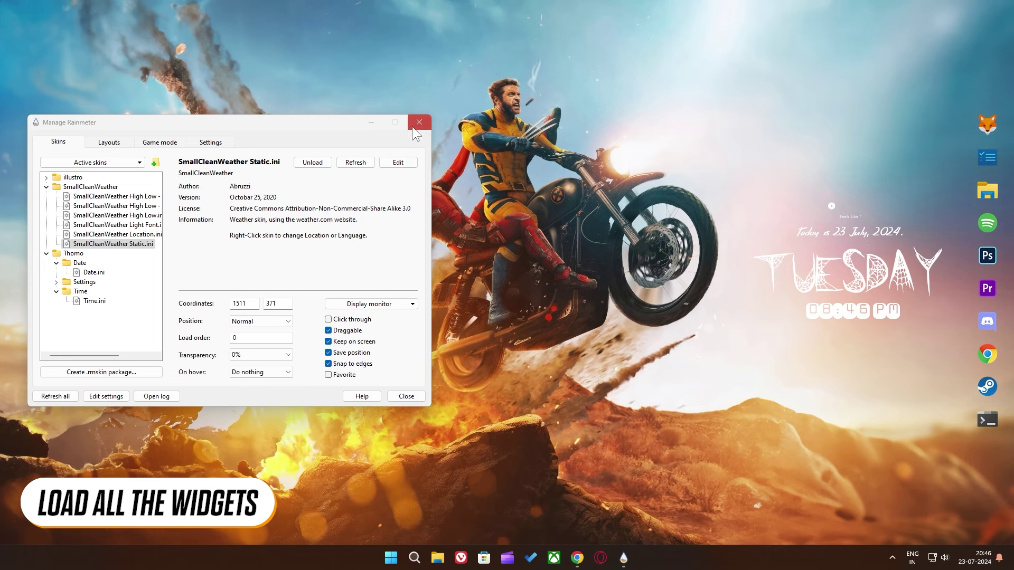
- Set the position of the SmallCleanWeather Static, Date and Time skins to On desktop, and close the skin manager
left_click(261, 321)
left_click(247, 331)
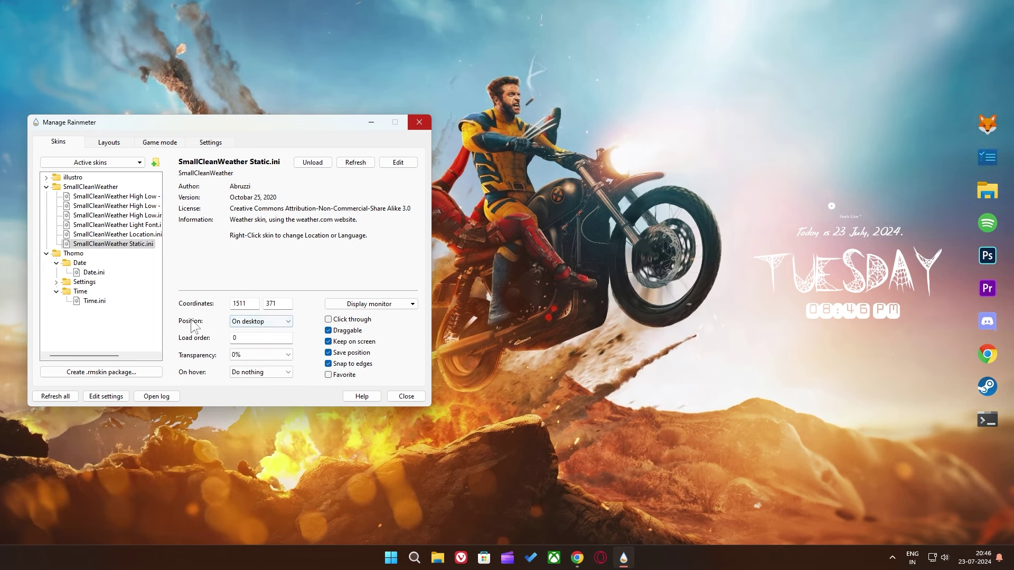
left_click(94, 272)
left_click(261, 321)
left_click(247, 333)
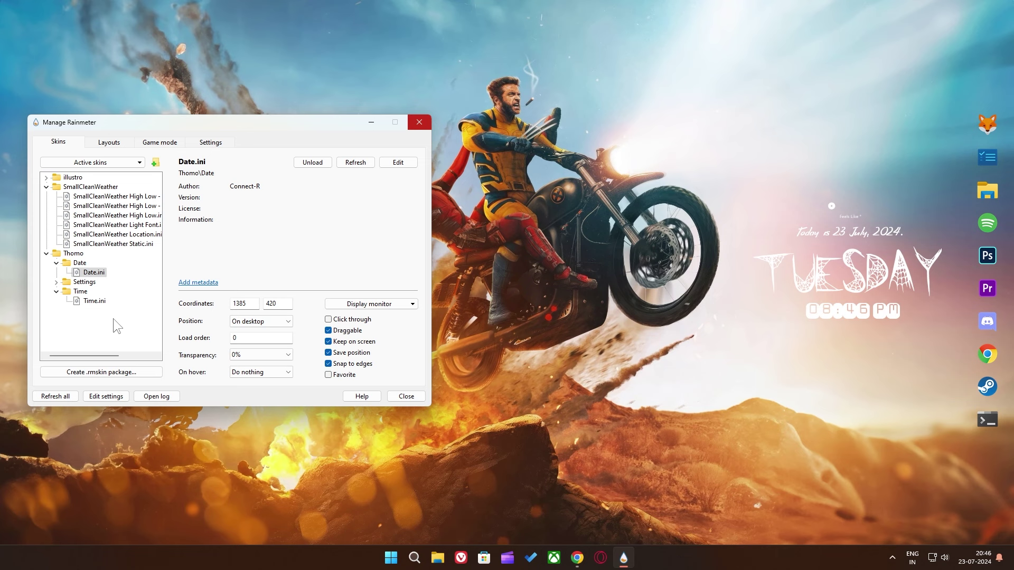
left_click(261, 321)
left_click(247, 331)
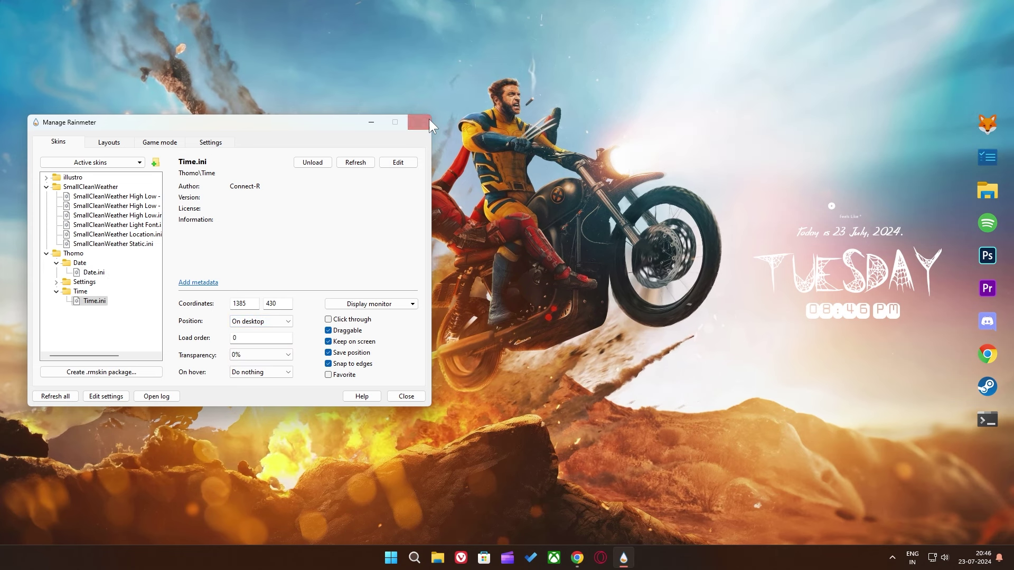
left_click(406, 396)
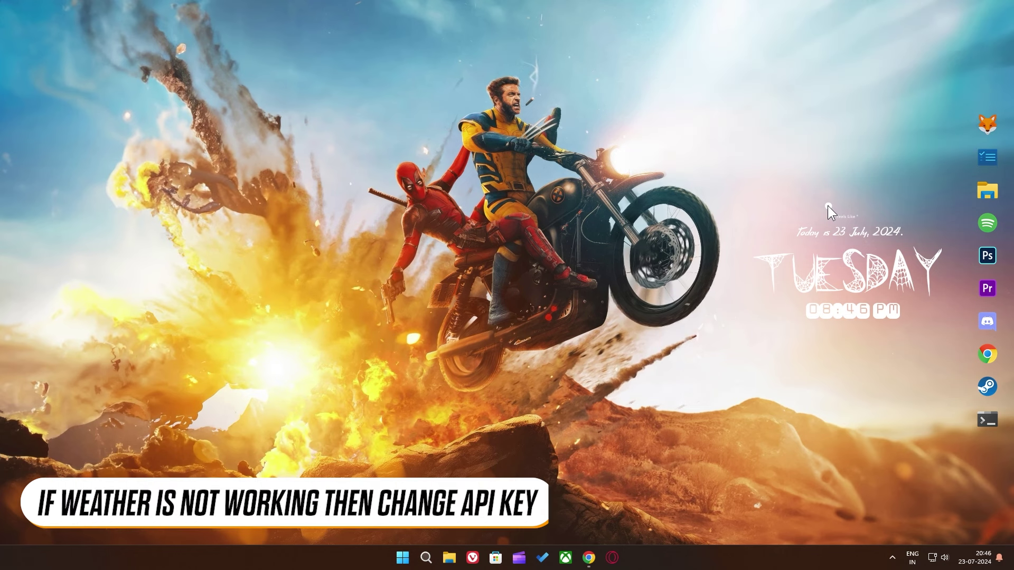
- Open the weather skin's variables file and replace its APIKey value with the first weather API key from the theme's download page
right_click(828, 207)
mouse_move(869, 230)
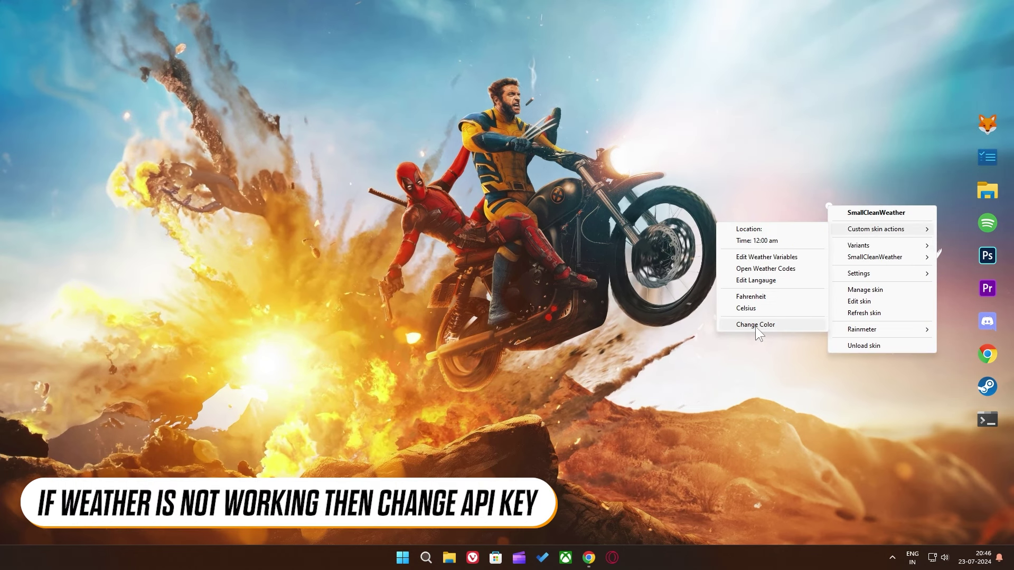
left_click(759, 258)
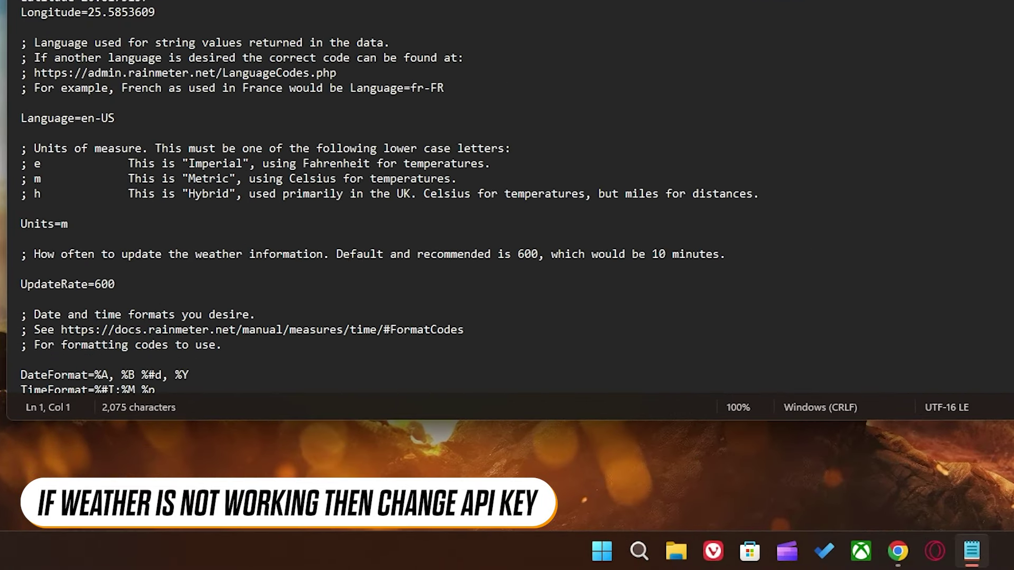
scroll(507, 195, "down", 3)
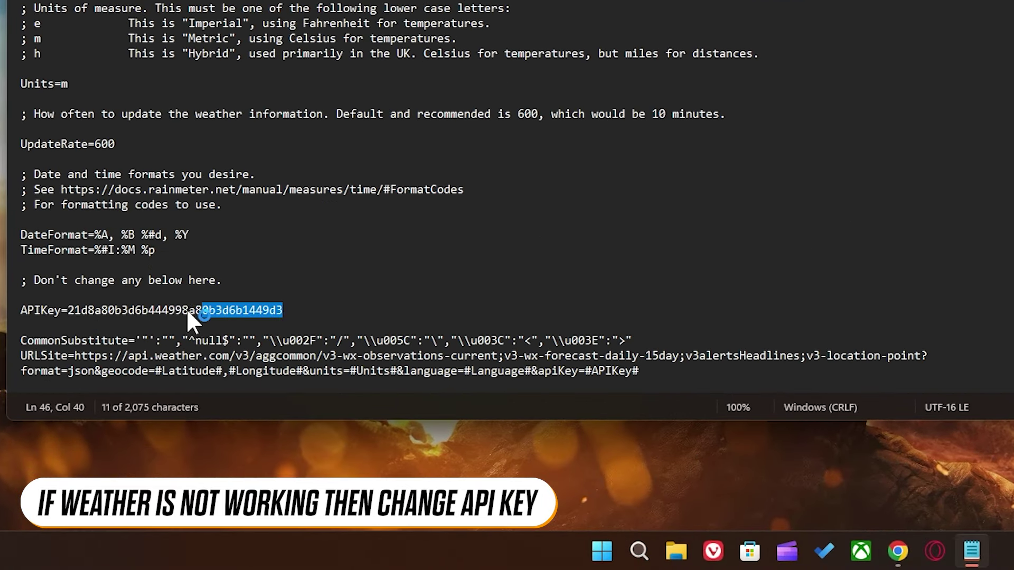
left_click_drag(78, 309, 67, 308)
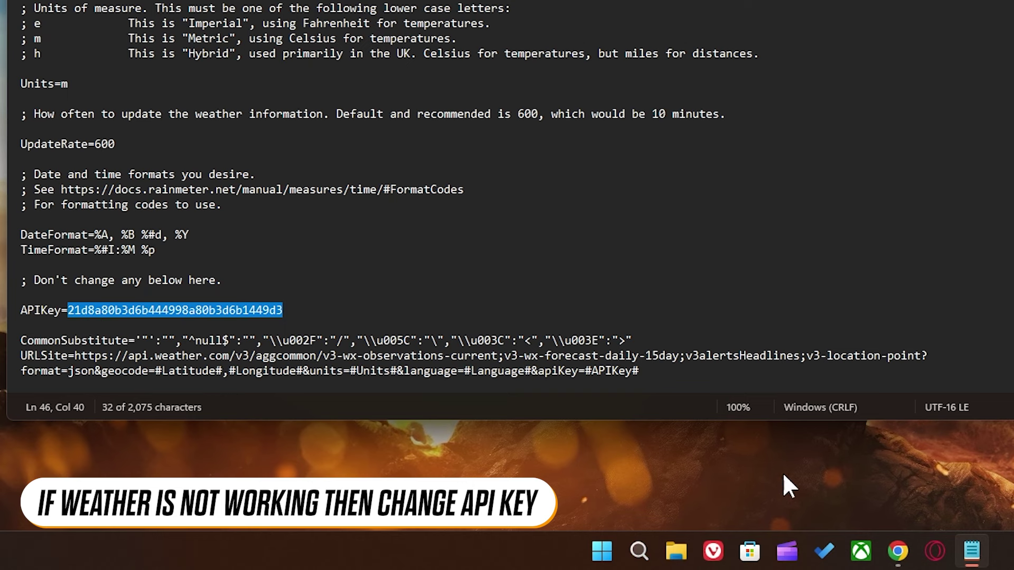
left_click(889, 549)
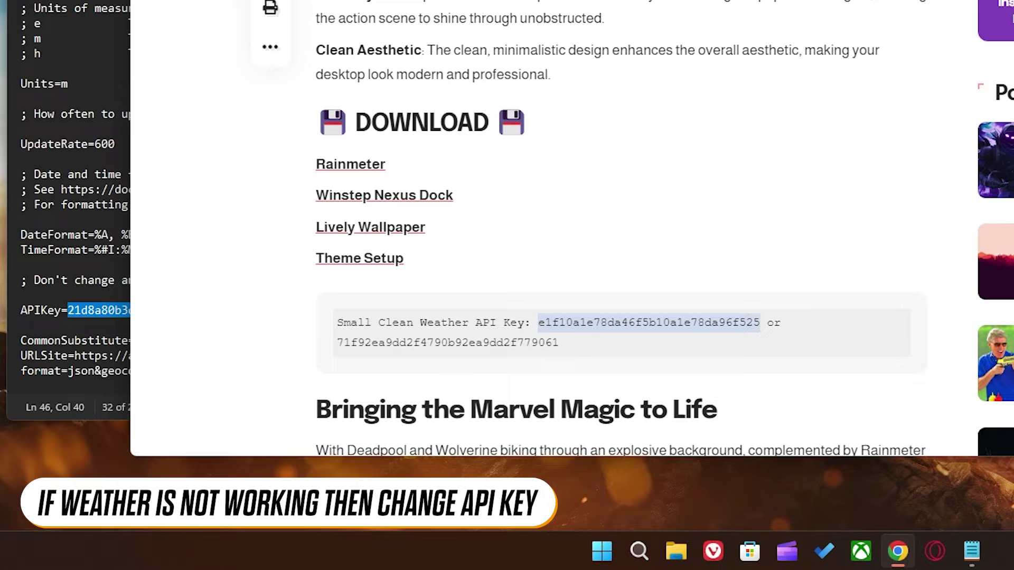
right_click(762, 325)
left_click(800, 109)
right_click(93, 308)
left_click(192, 34)
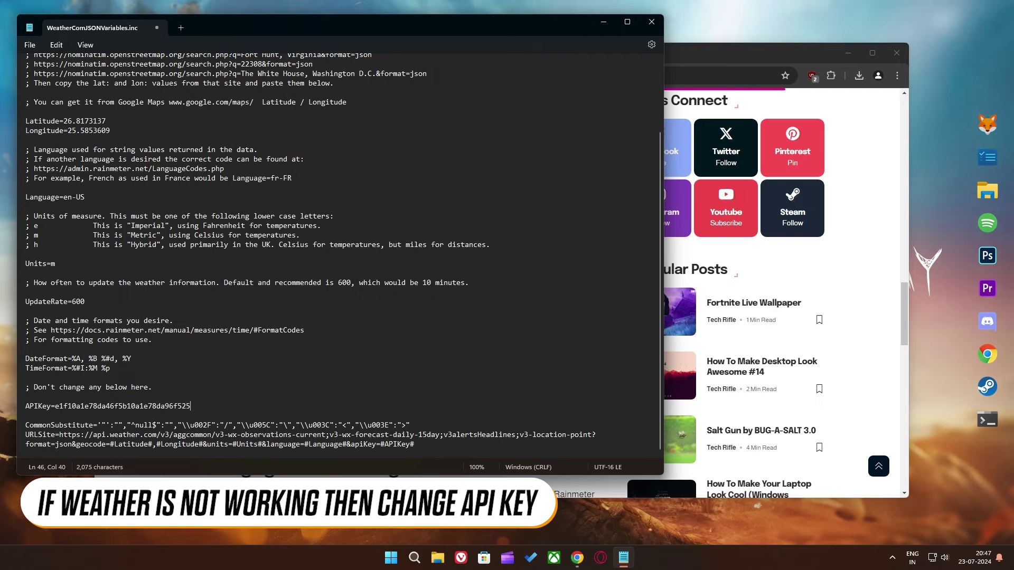
- Save WeatherComJSONVariables.inc, close the editor and the browser, and refresh the weather skin
left_click_drag(174, 411, 217, 415)
left_click(30, 45)
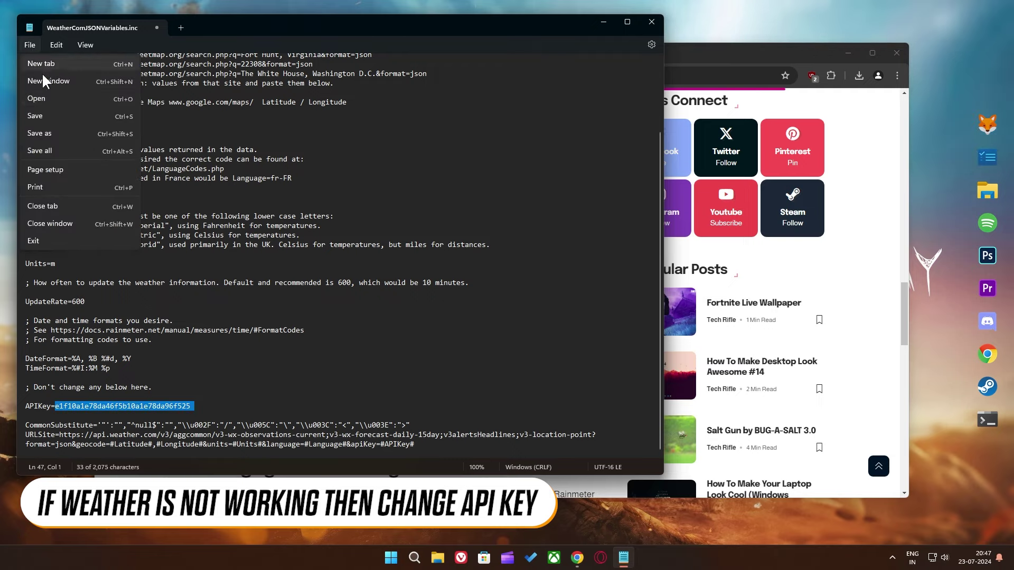
left_click(63, 122)
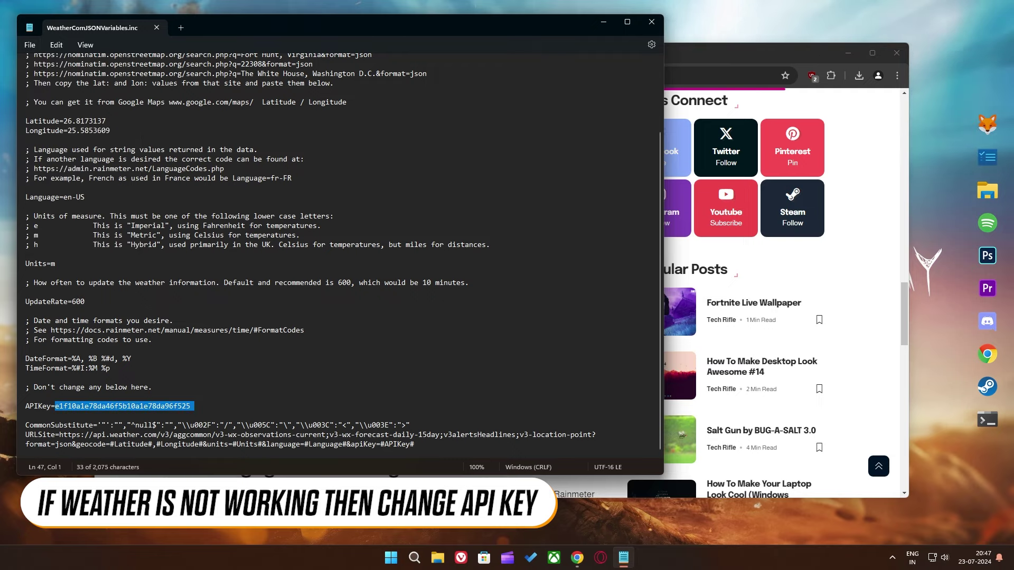
left_click(651, 21)
left_click(890, 53)
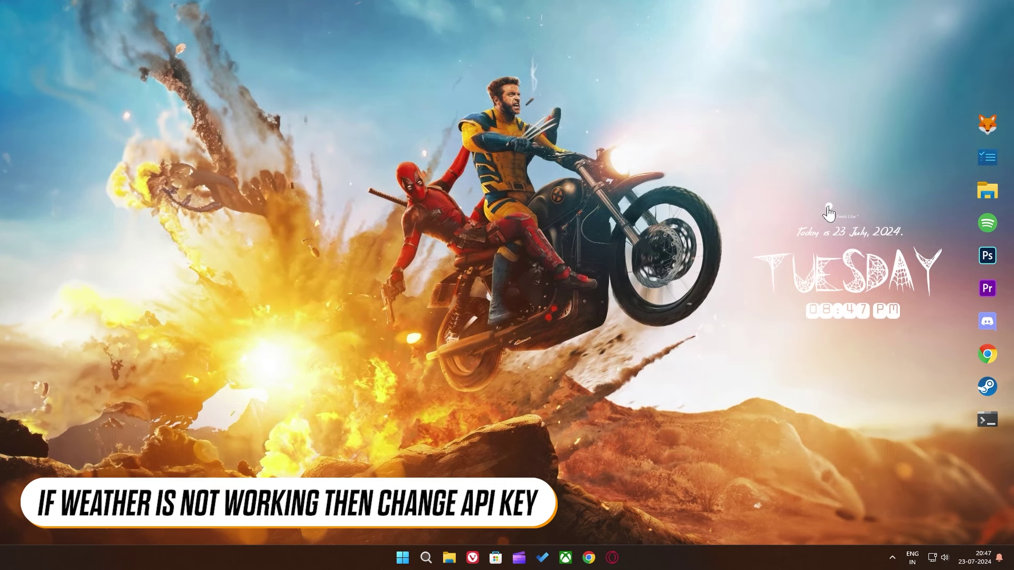
right_click(828, 213)
left_click(845, 312)
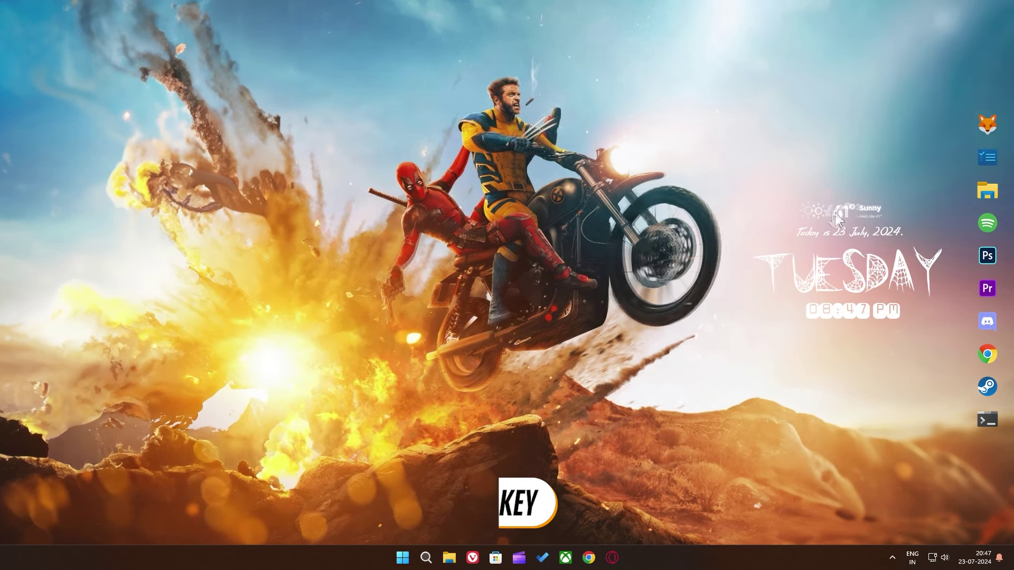
right_click(835, 213)
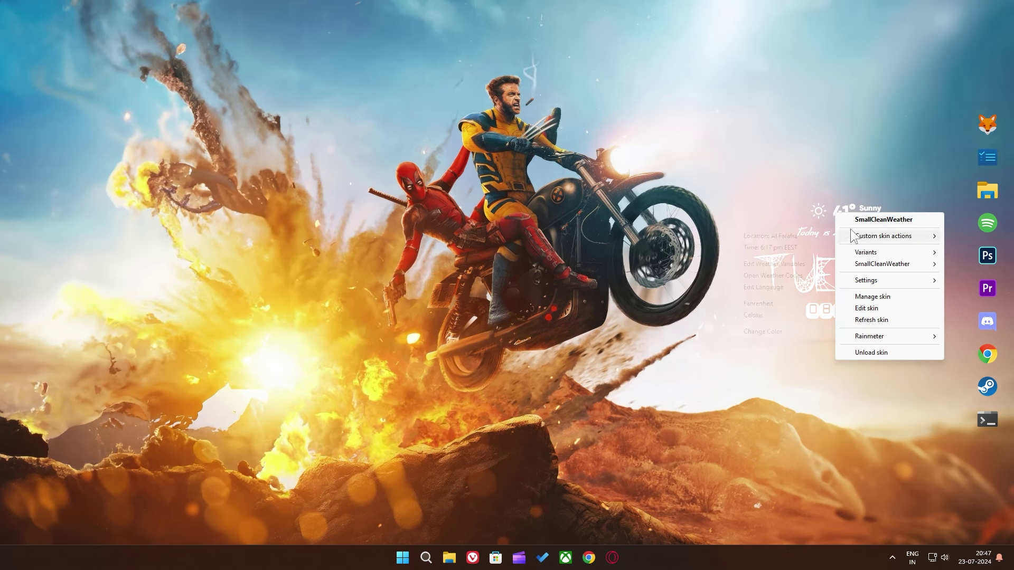
left_click(813, 176)
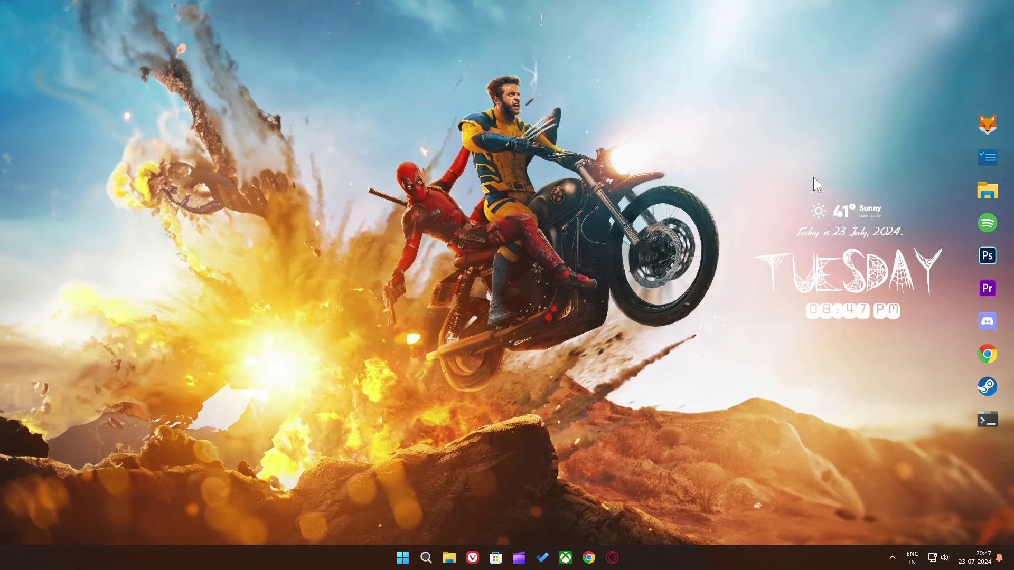
- Set the font color of the Thomo date and time skins to 51,51,51 in the skin settings and close the settings
right_click(846, 311)
mouse_move(865, 362)
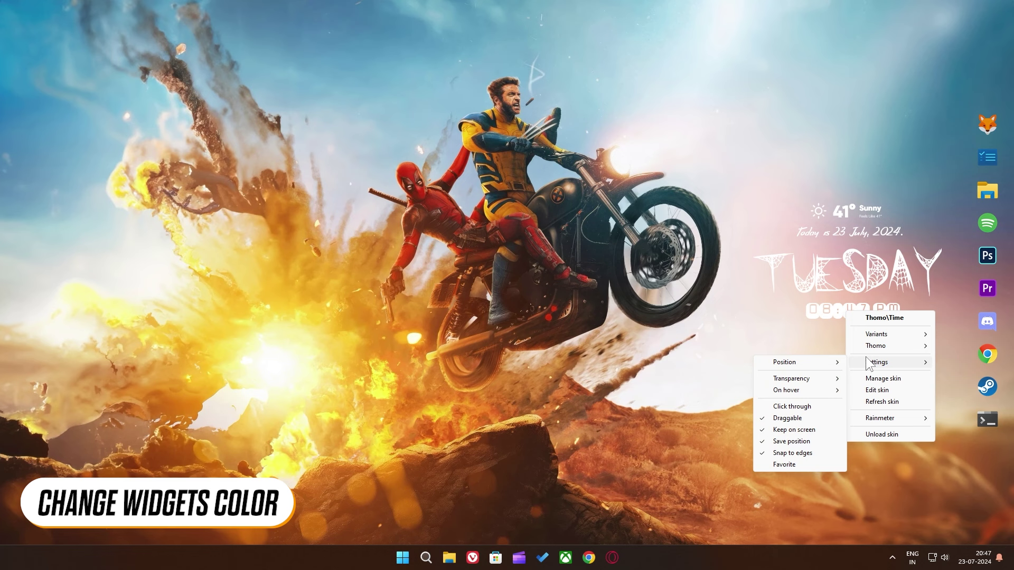
left_click(908, 357)
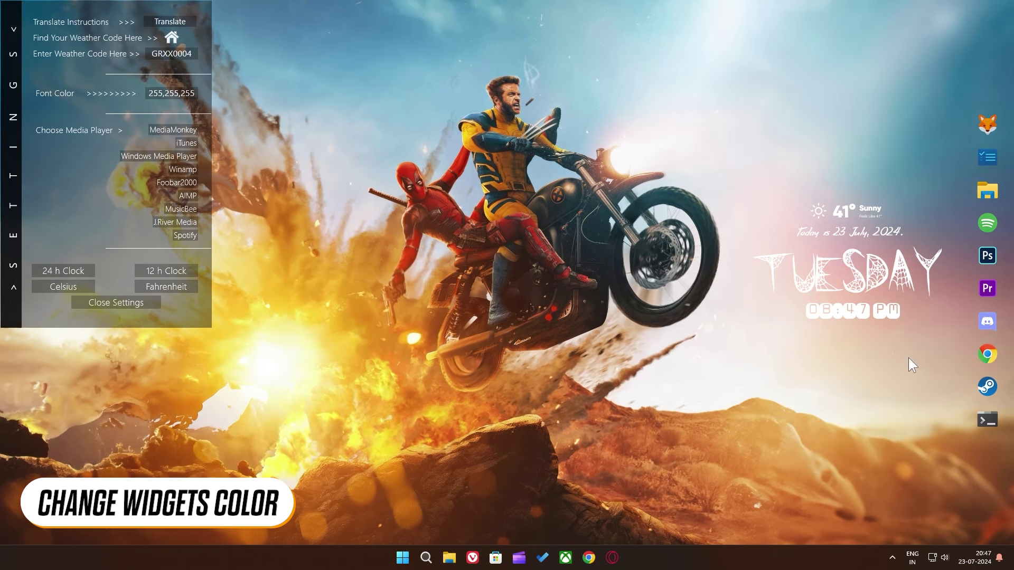
left_click(172, 92)
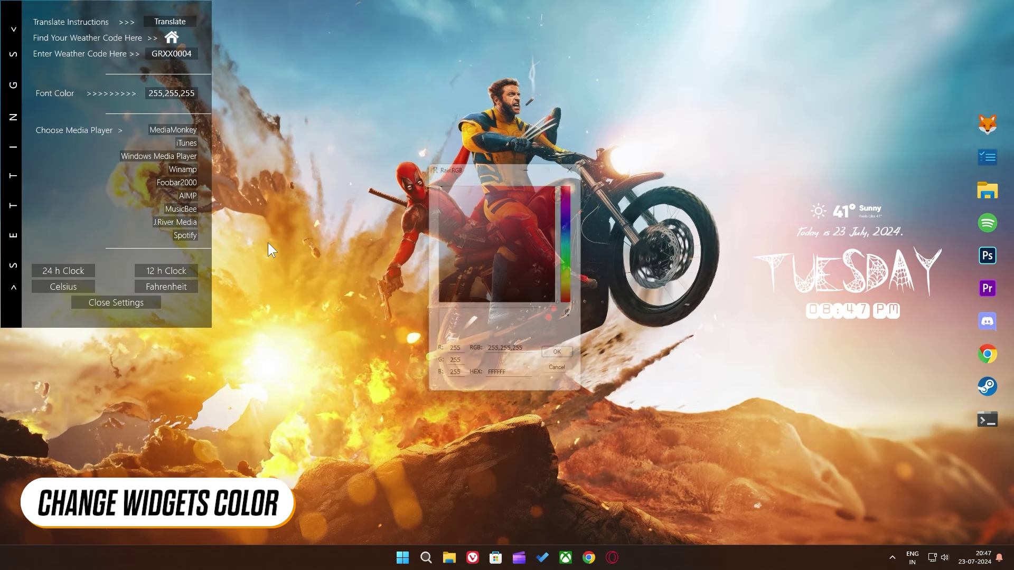
left_click(436, 280)
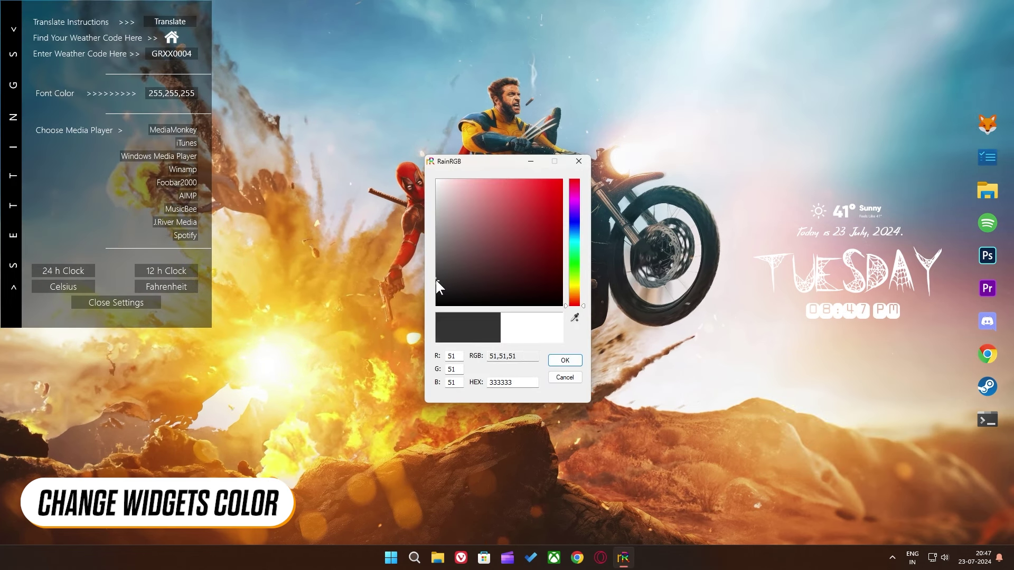
left_click(575, 363)
left_click(149, 301)
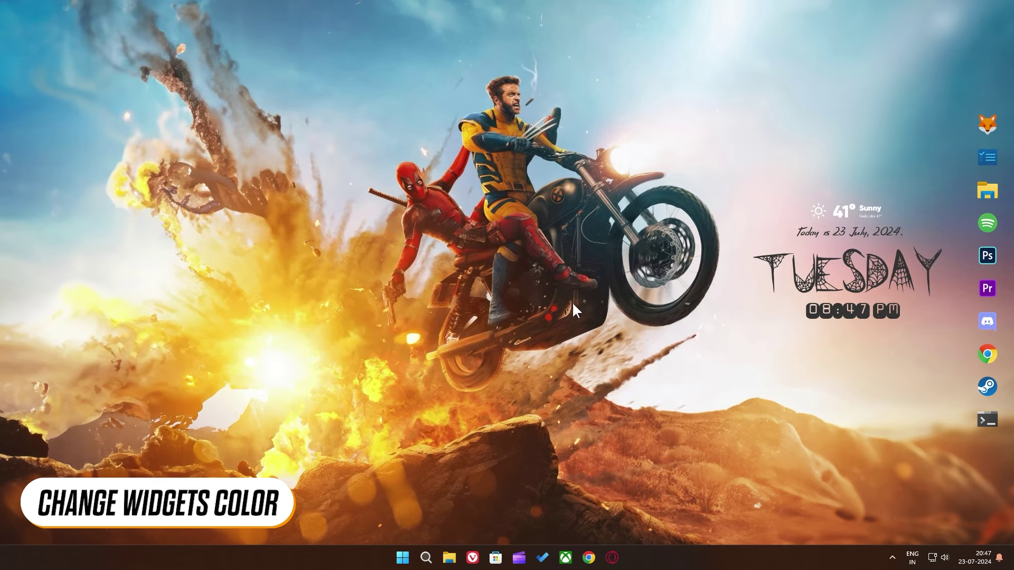
- Change the color of the SmallCleanWeather skin to a dark grey matching the date and time
right_click(847, 219)
mouse_move(877, 253)
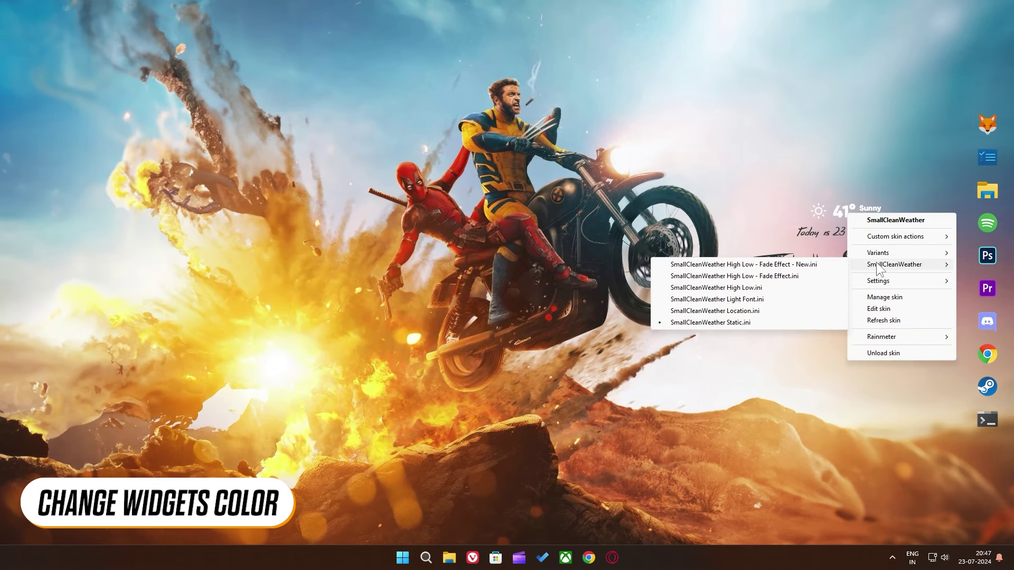
mouse_move(892, 236)
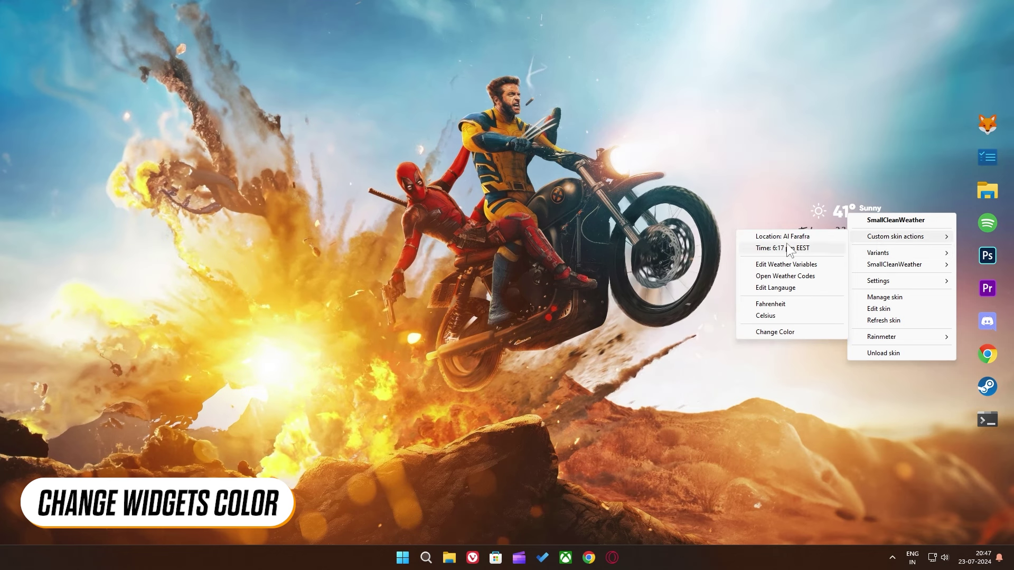
left_click(766, 331)
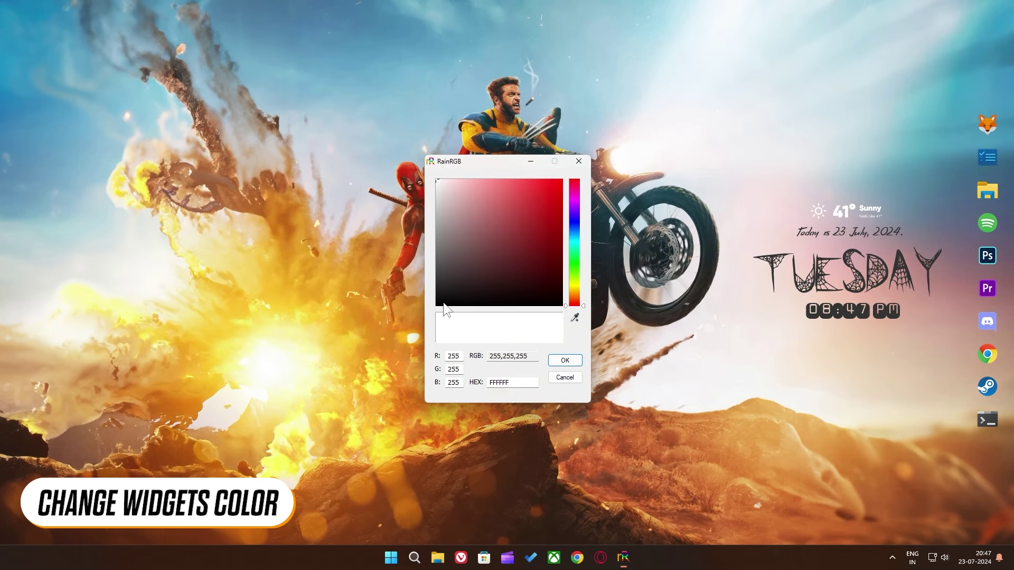
left_click(436, 284)
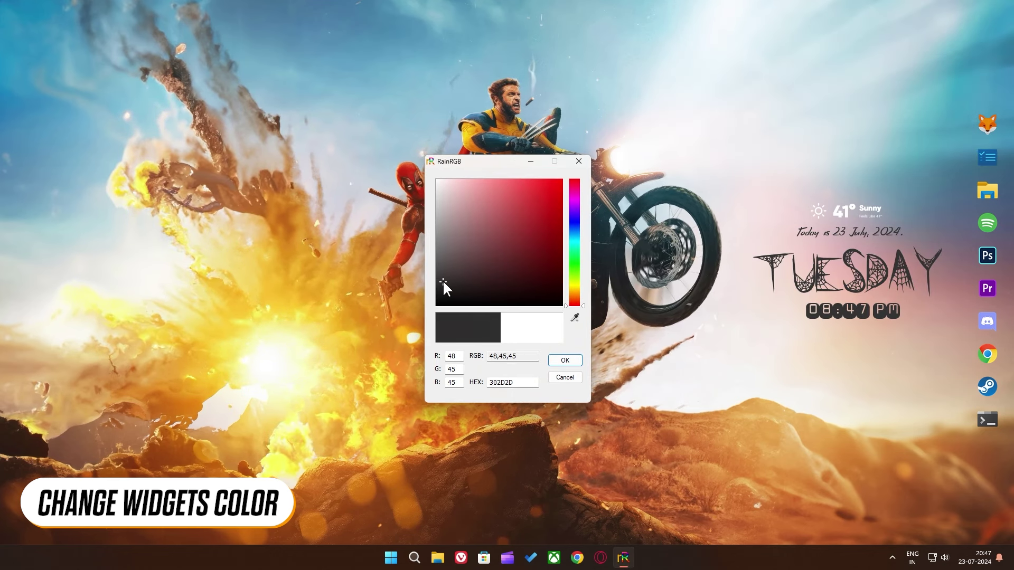
left_click(437, 278)
left_click(564, 360)
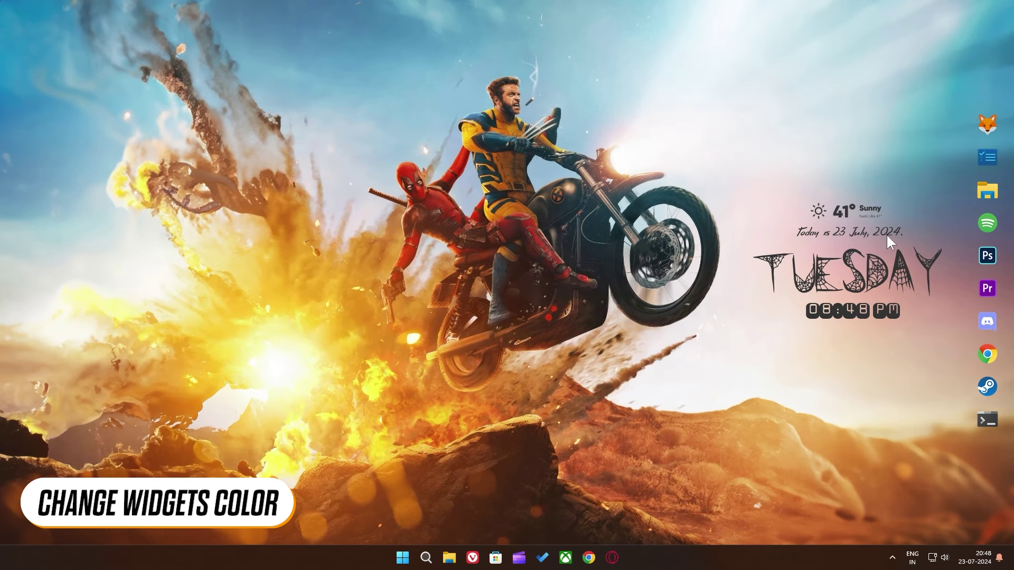
- Open the weather skin's variables file and select the Latitude and Longitude lines
right_click(836, 213)
mouse_move(846, 232)
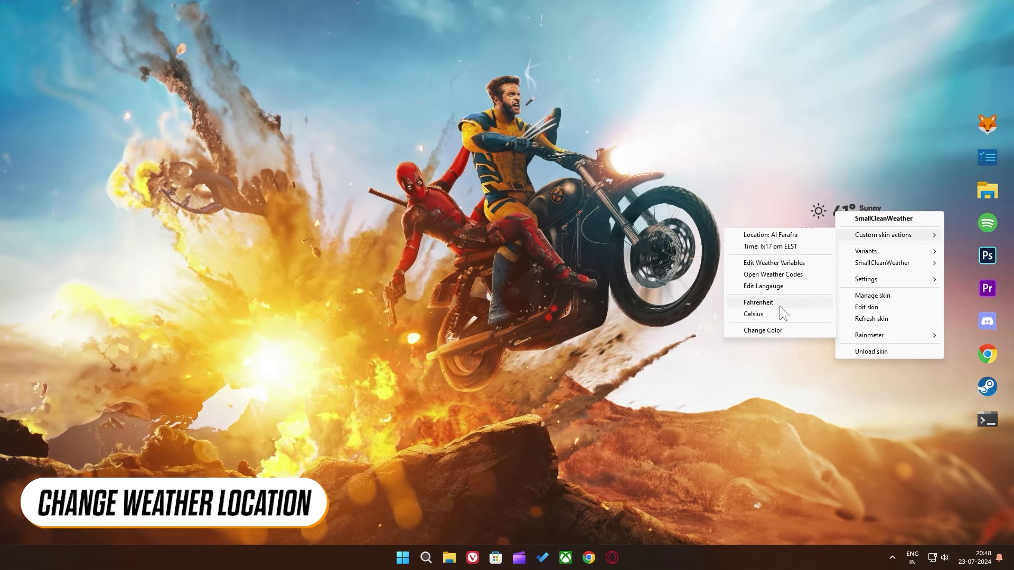
left_click(762, 264)
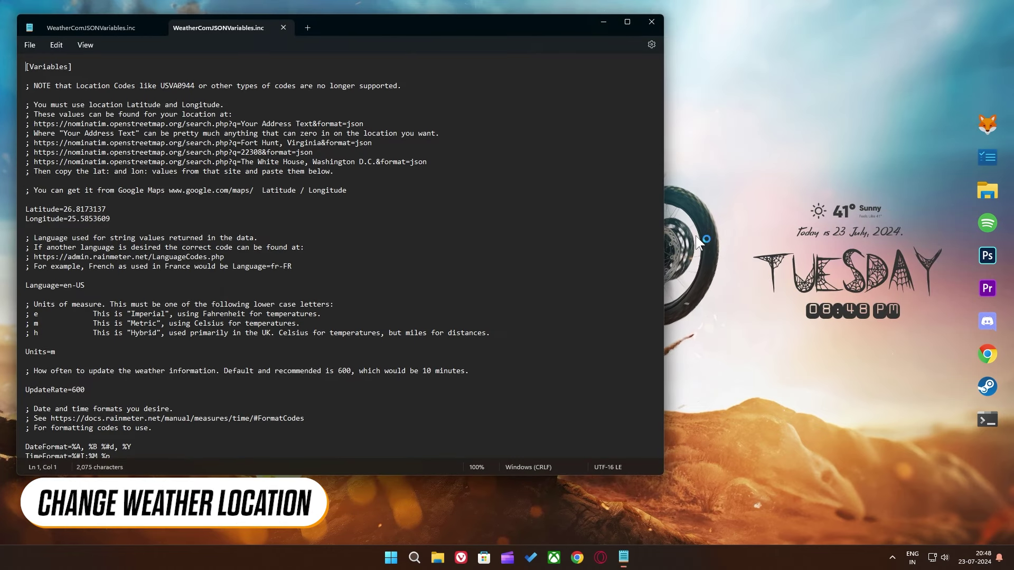
scroll(660, 162, "down", 3)
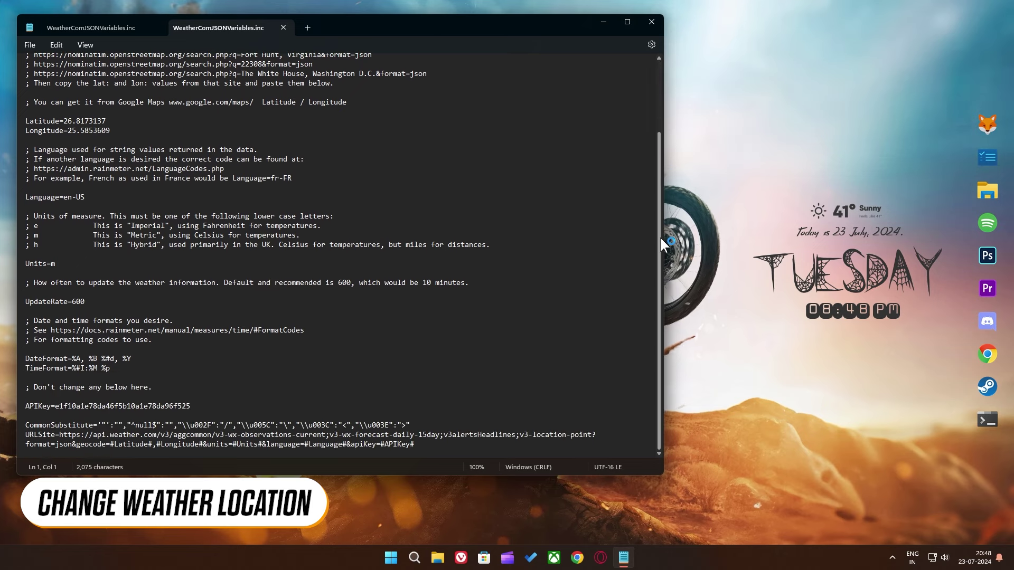
scroll(660, 236, "up", 3)
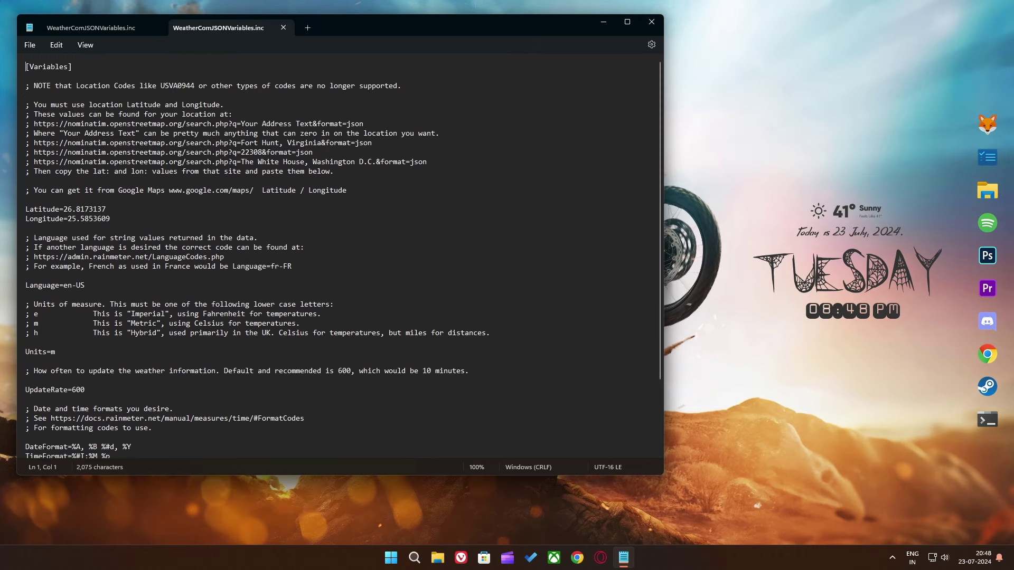
left_click_drag(26, 209, 110, 219)
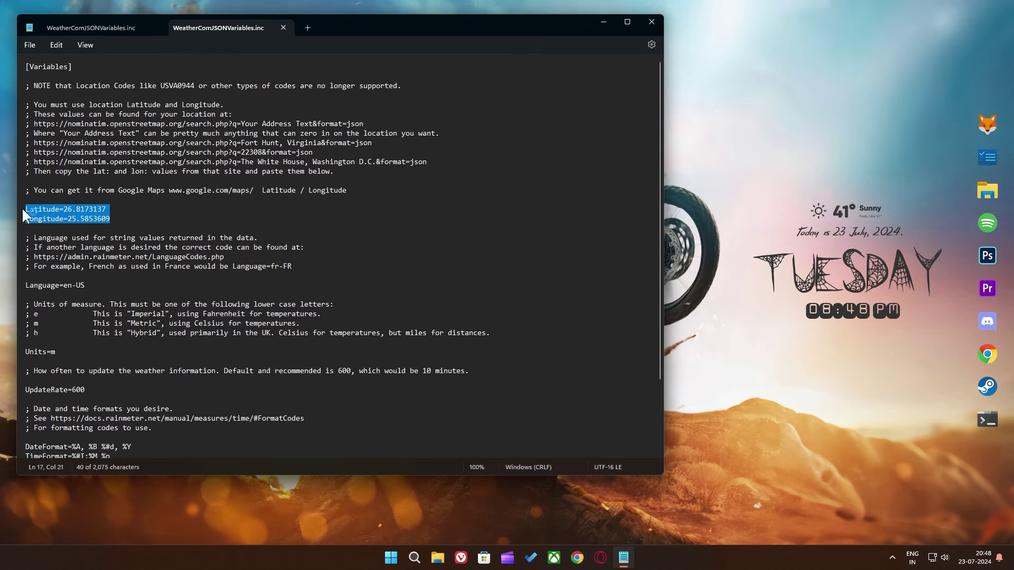
- Look up Mumbai on latlong.net in the browser and set Latitude to 19.075983 in the weather variables file
left_click(577, 558)
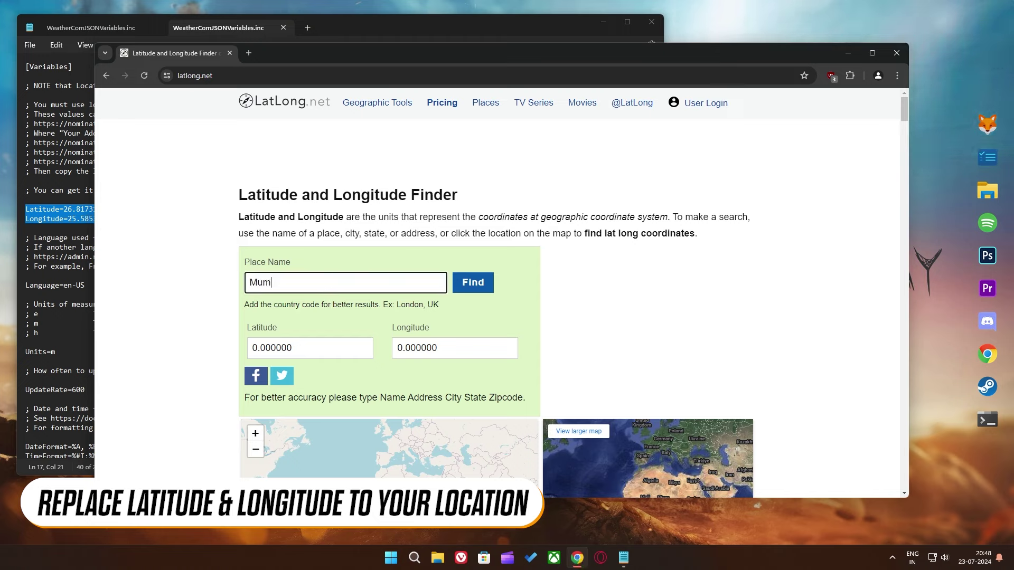
key("Return")
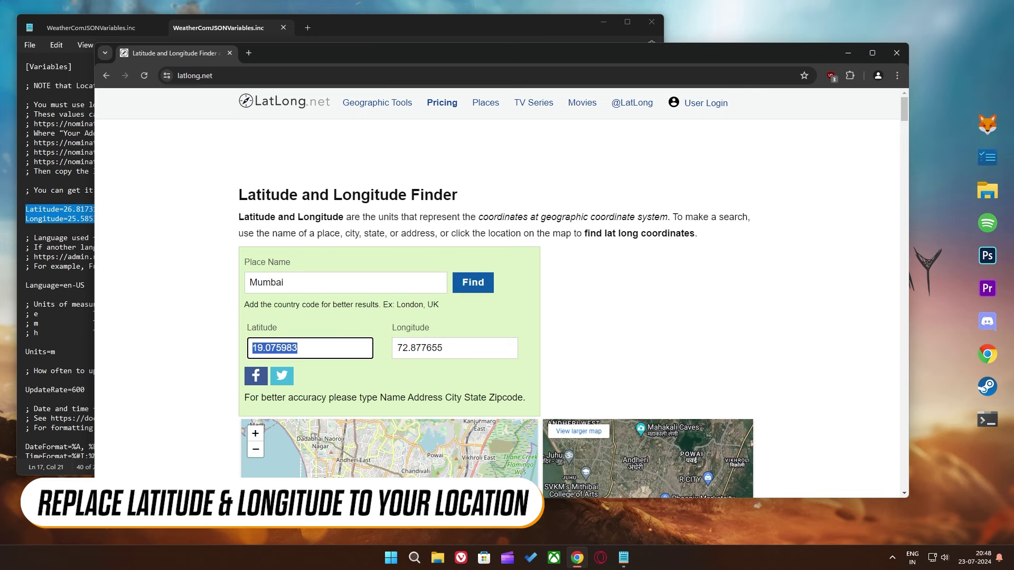
right_click(258, 347)
left_click(282, 132)
left_click(64, 209)
left_click_drag(83, 207, 106, 208)
right_click(104, 210)
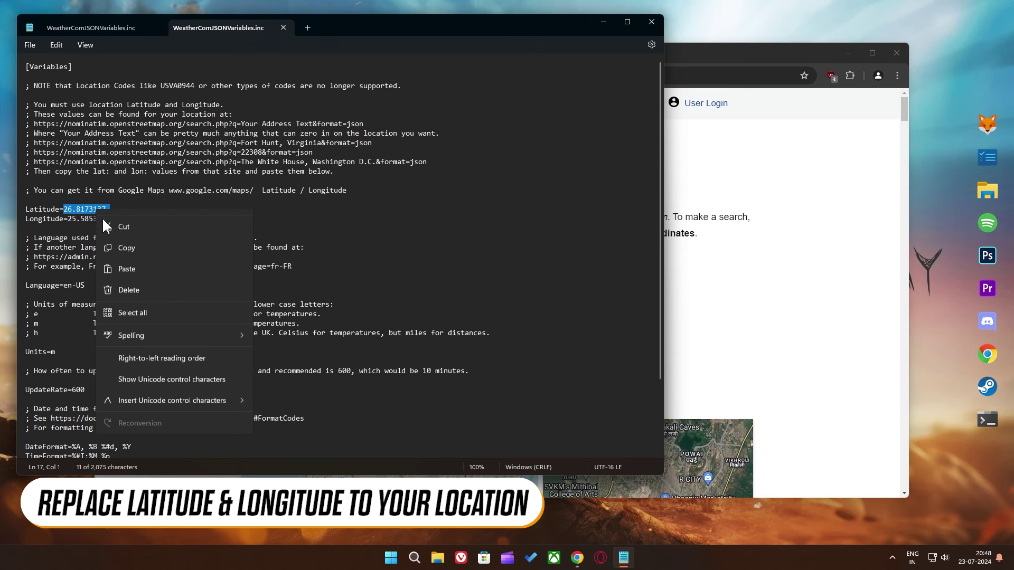
left_click(131, 267)
- Copy Mumbai's longitude from latlong.net and set Longitude to 72.877655 in the weather variables file
left_click(720, 347)
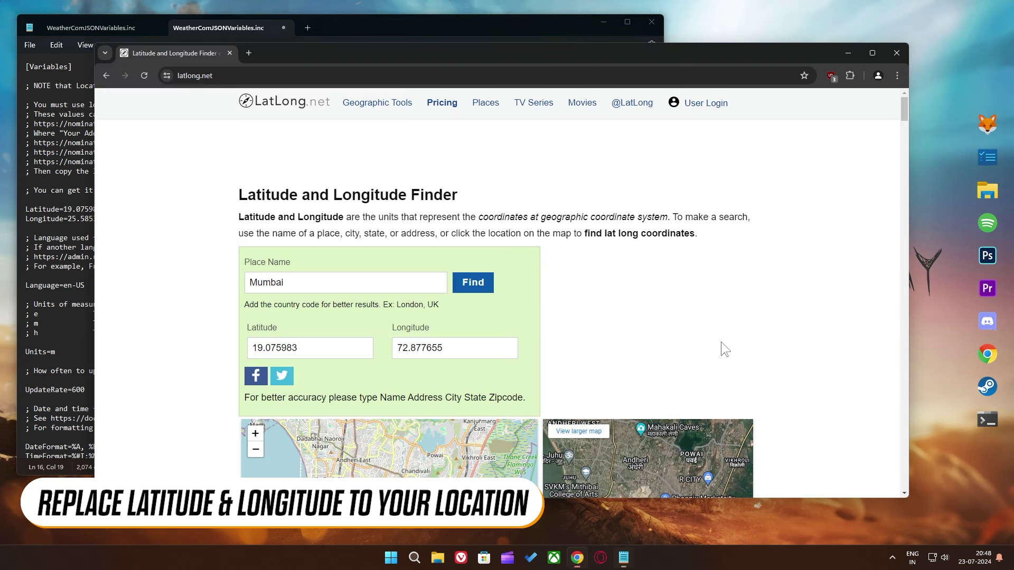
left_click_drag(475, 348, 388, 349)
right_click(399, 353)
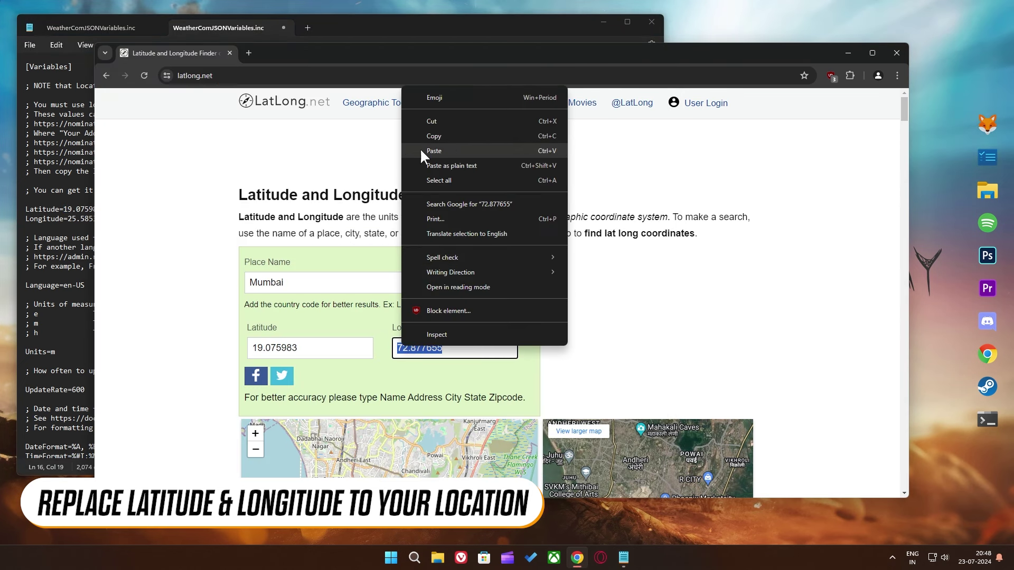
left_click(429, 138)
left_click_drag(68, 219, 139, 217)
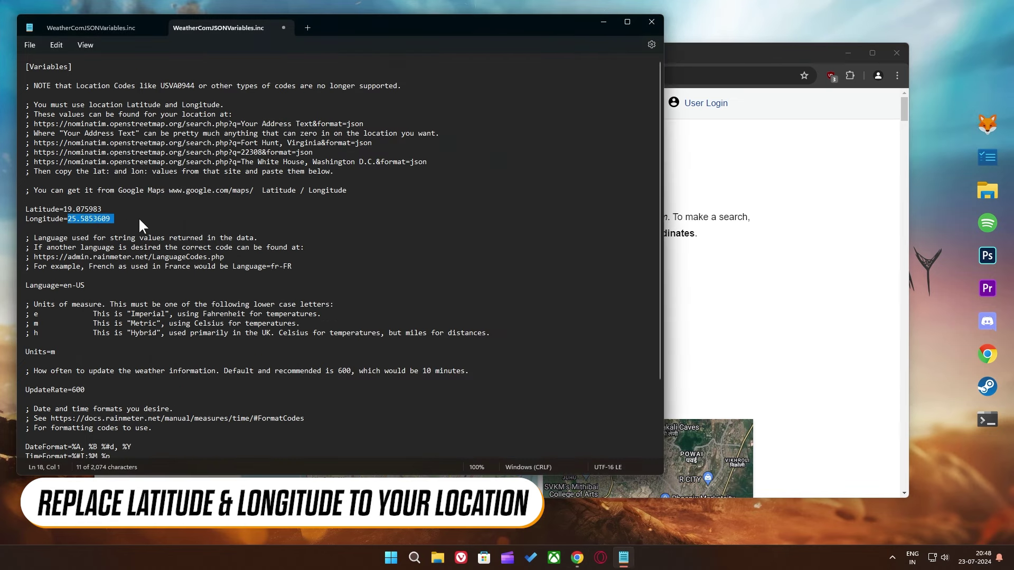
right_click(93, 214)
left_click(133, 289)
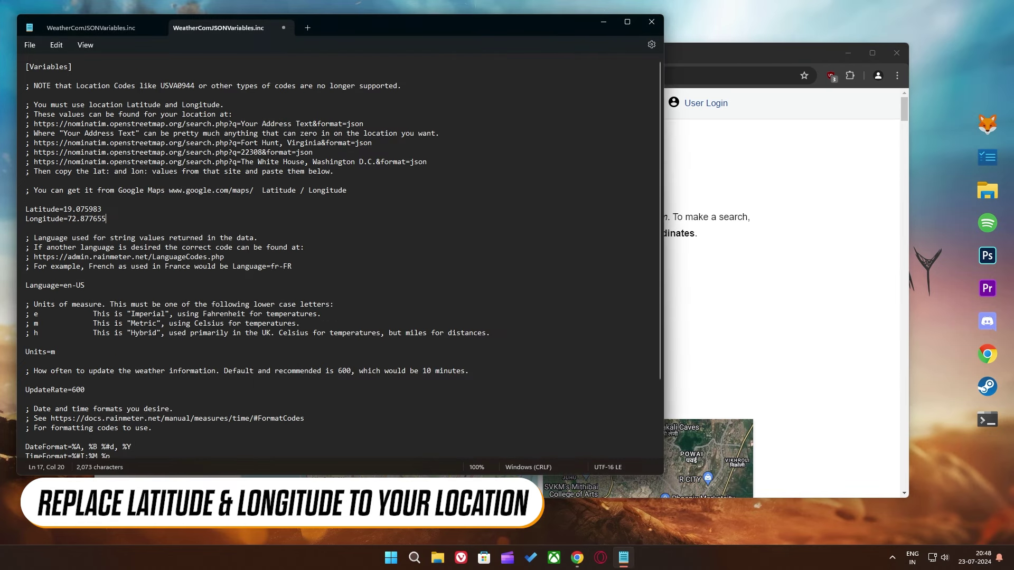
- Save the edited weather variables file and close both of its tabs and the text editor
left_click(29, 45)
left_click(56, 117)
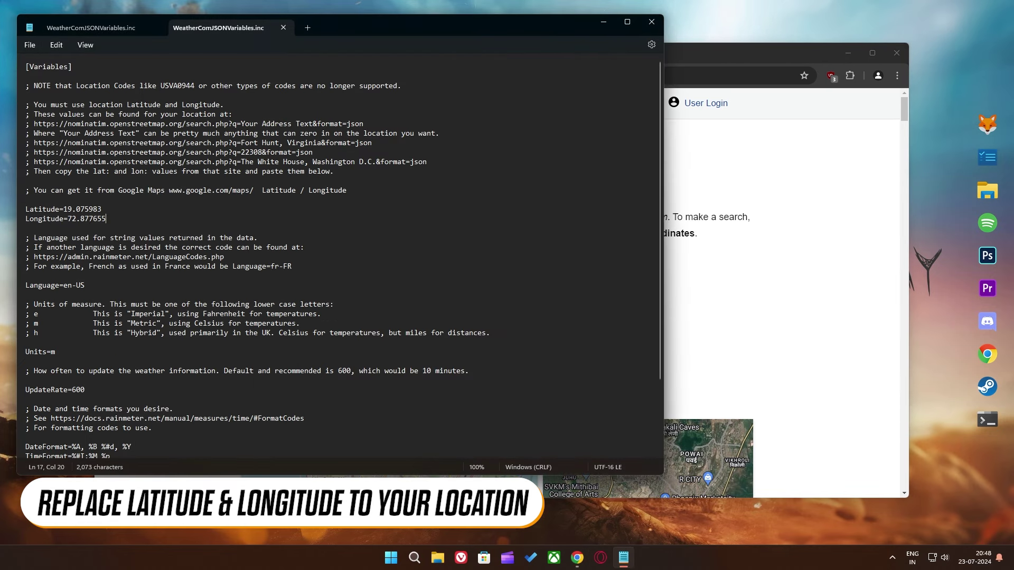
left_click(283, 28)
left_click_drag(175, 27, 232, 32)
left_click(650, 22)
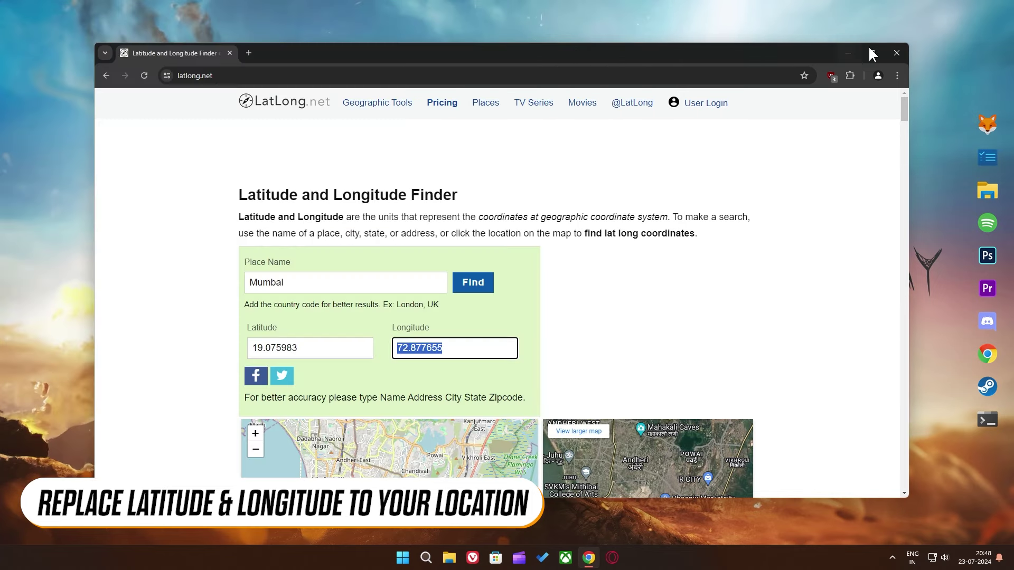